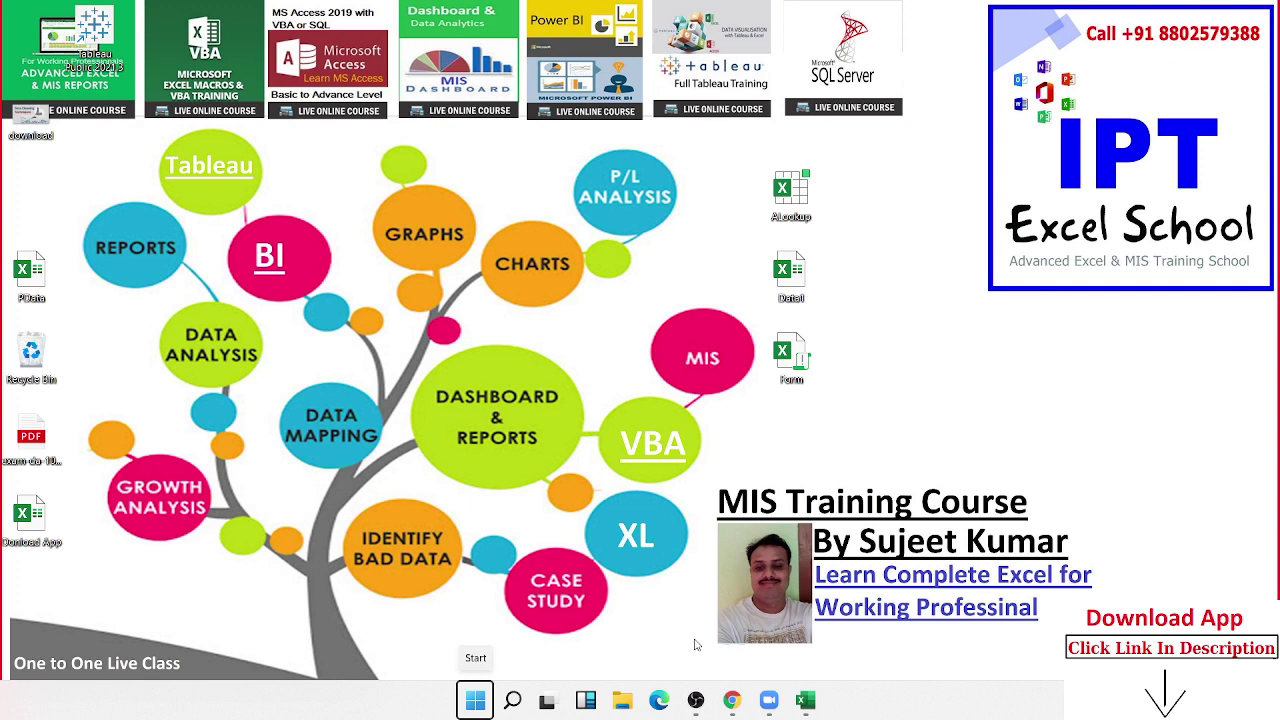
# Step: Bring the Book2 Excel window, with the DOB and Today dates, to the front
pyautogui.moveTo(805, 700)
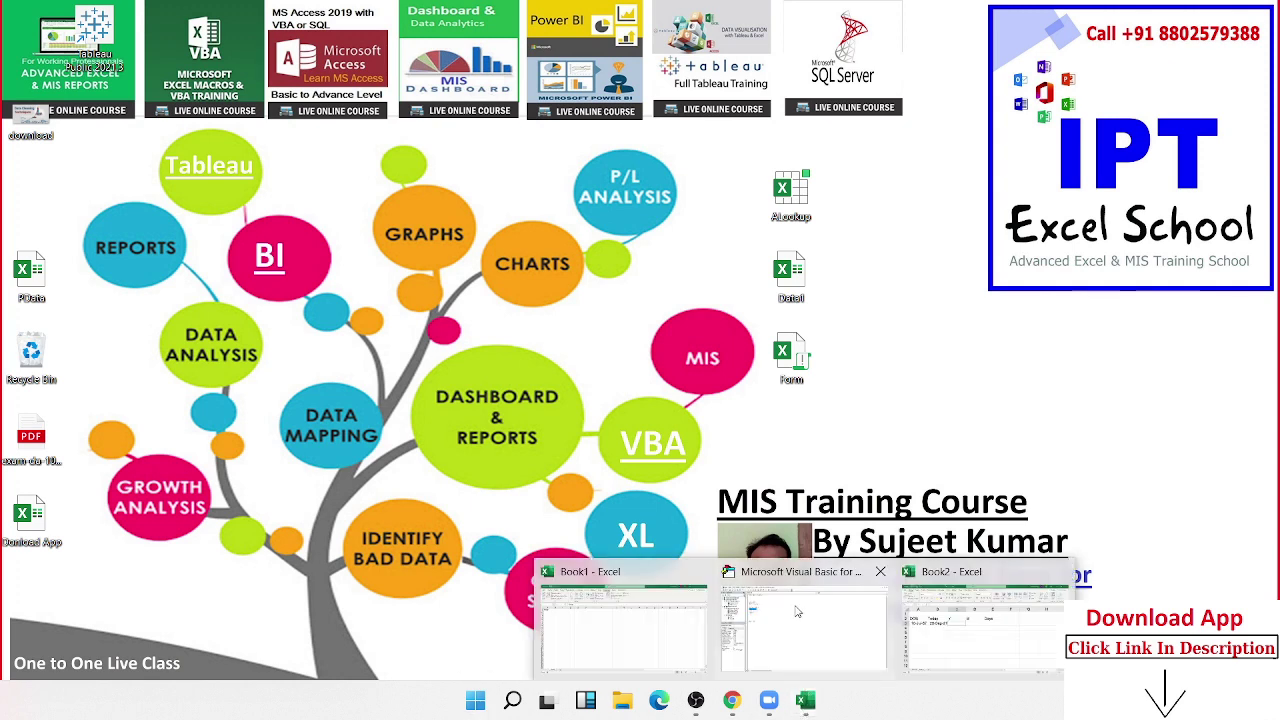
pyautogui.click(930, 621)
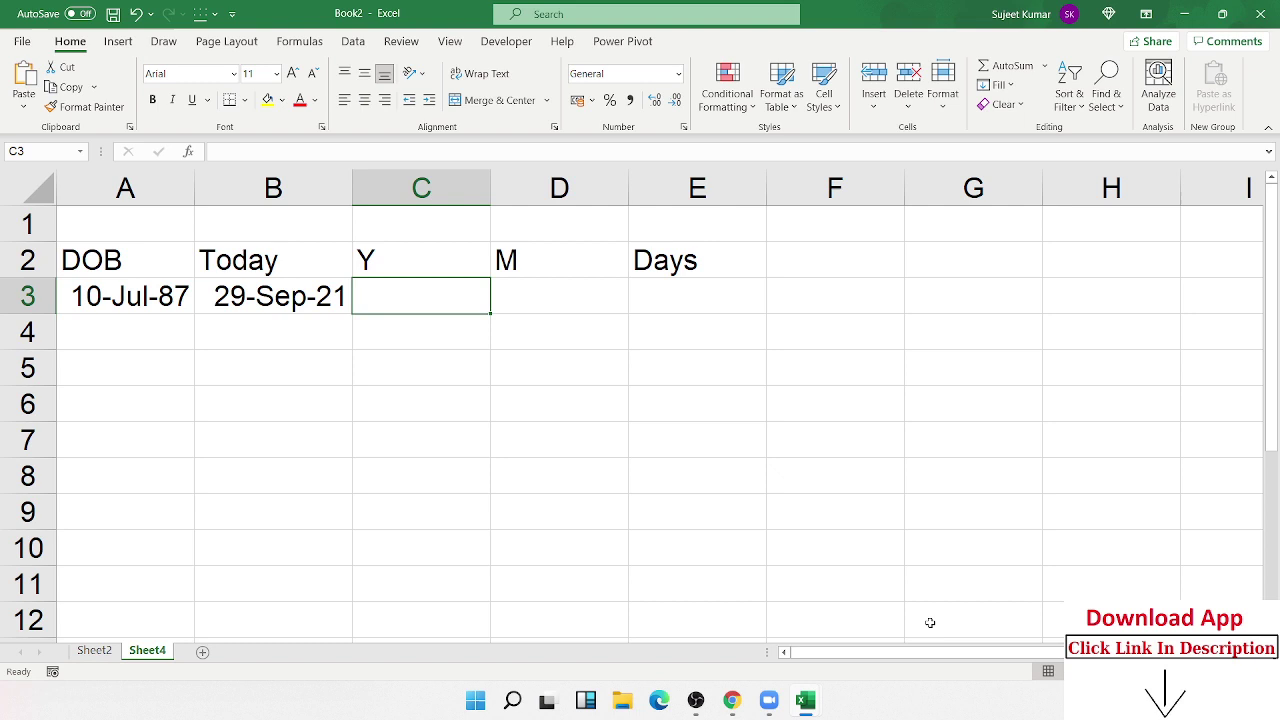
pyautogui.press('Left')
pyautogui.press('Left')
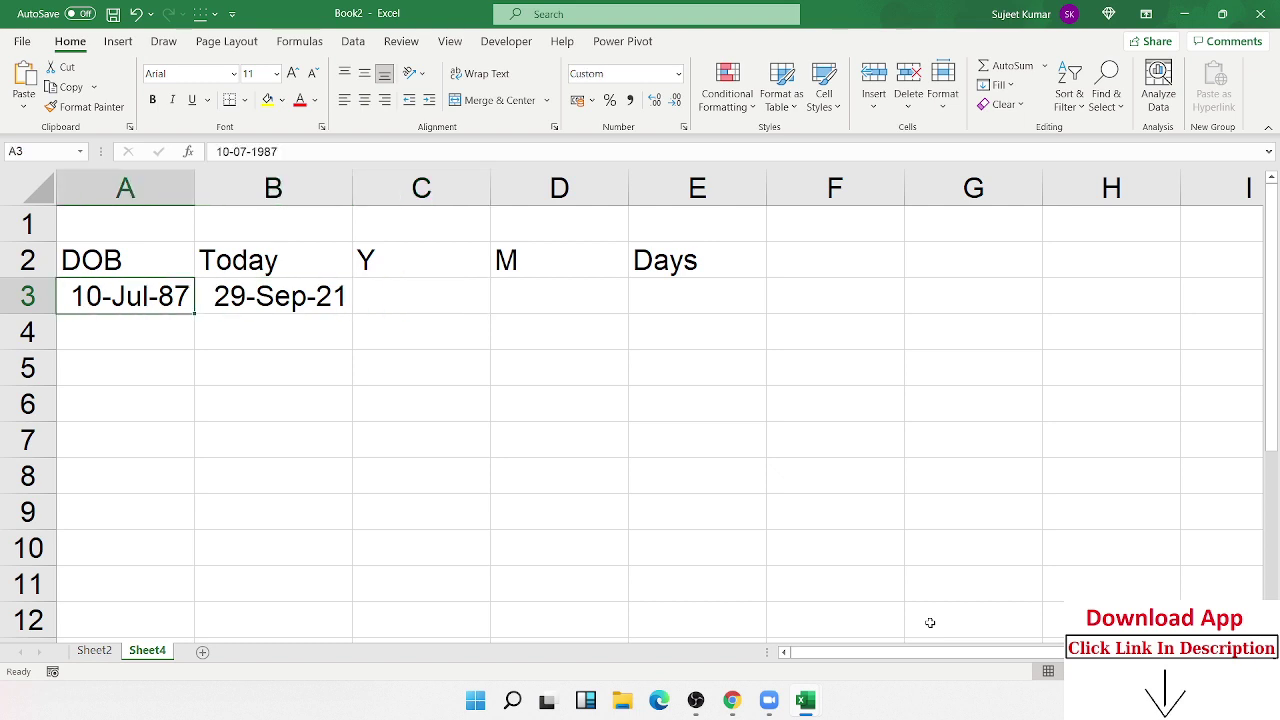
pyautogui.press('Right')
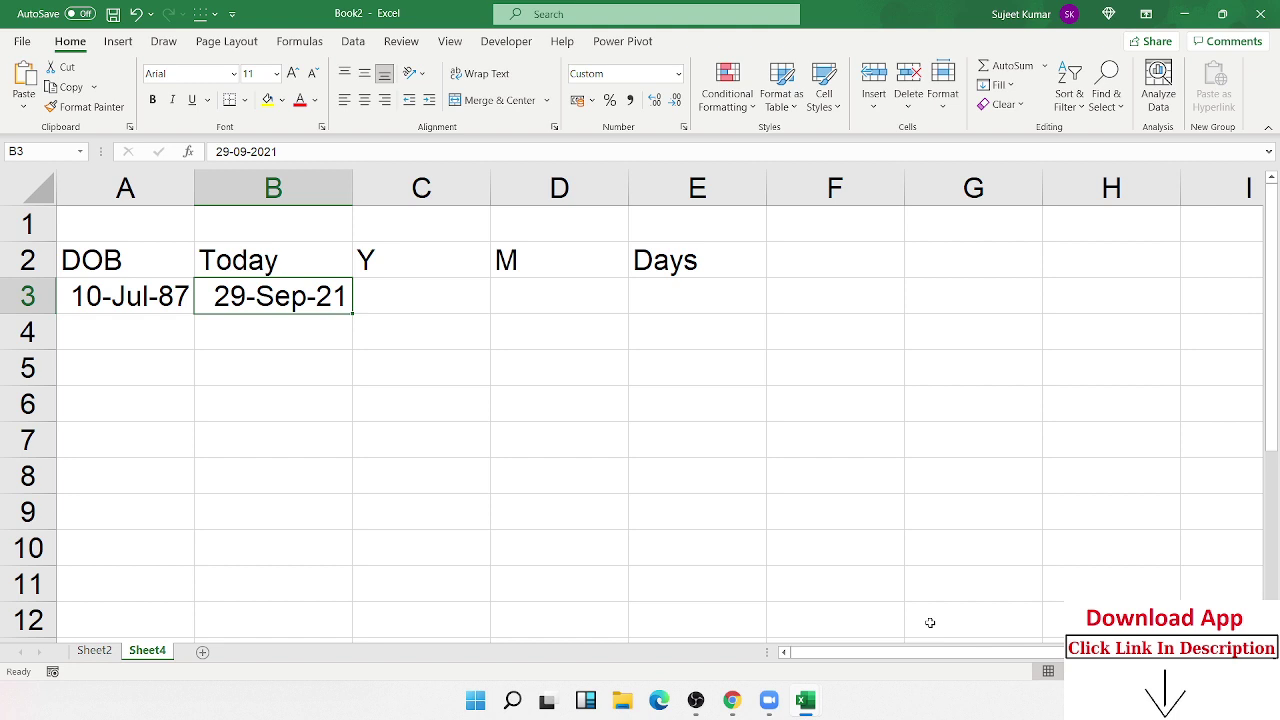
pyautogui.click(362, 297)
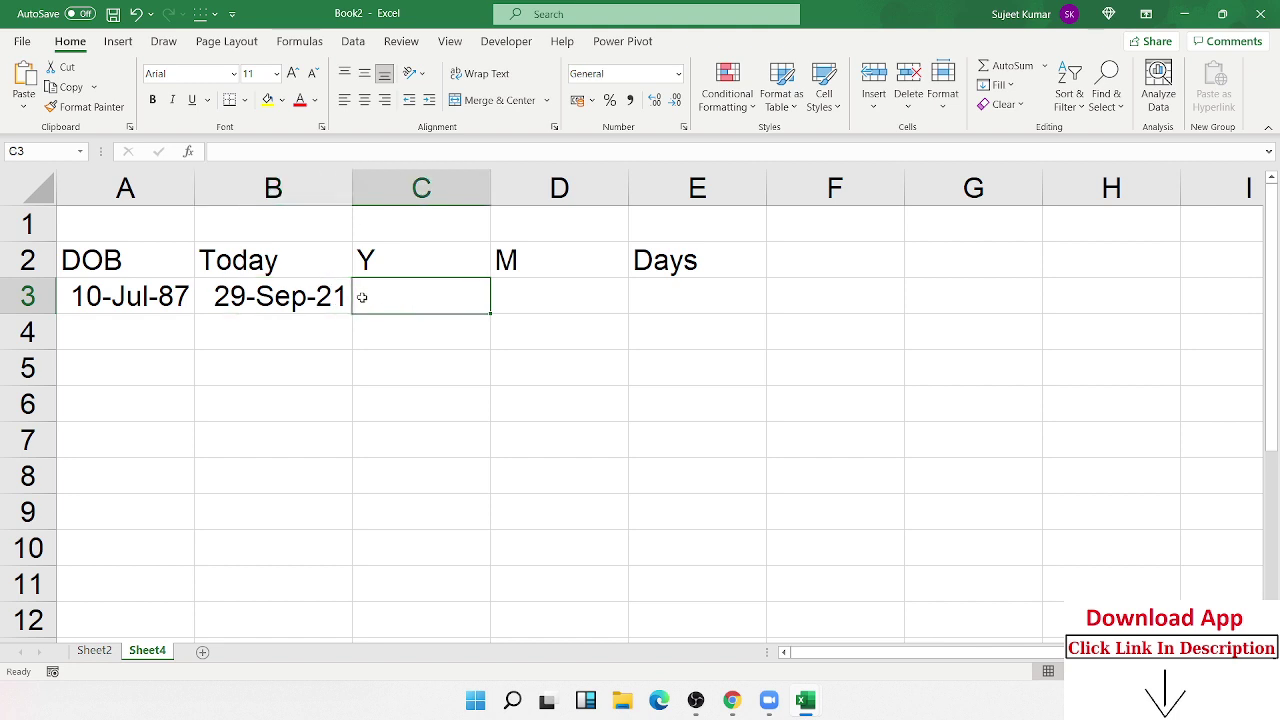
pyautogui.write('=dat')
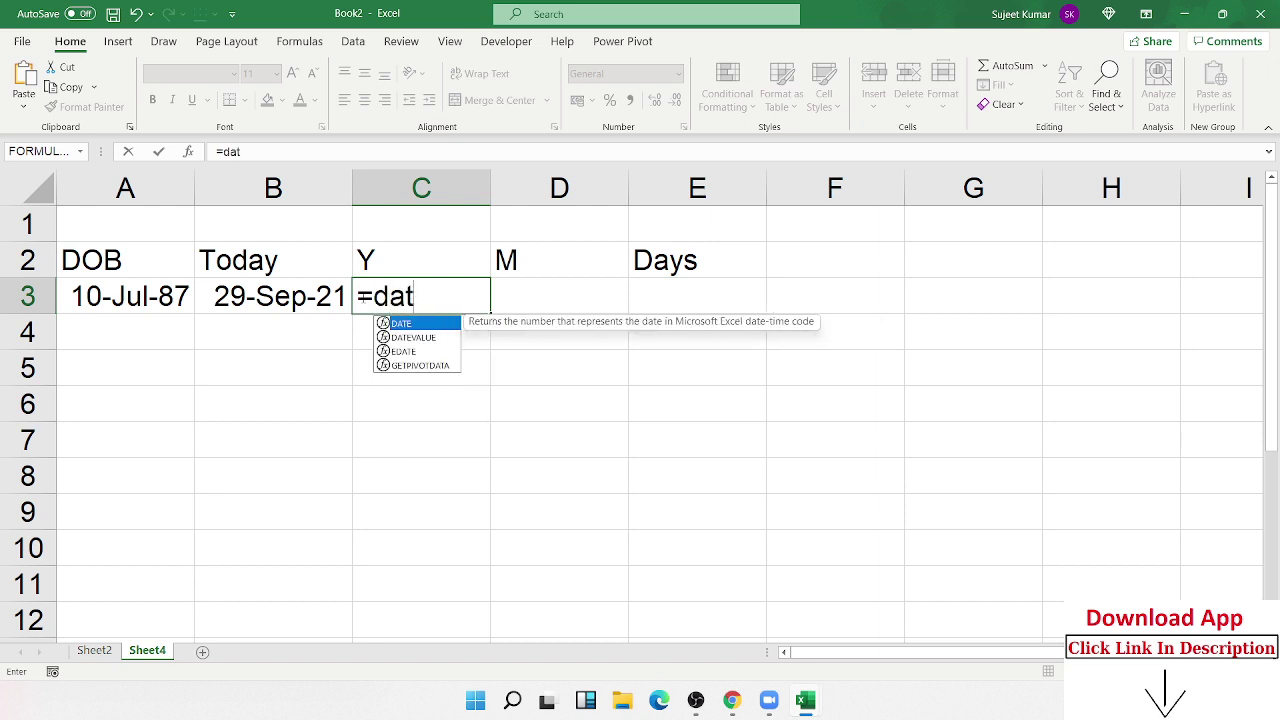
pyautogui.write('edif')
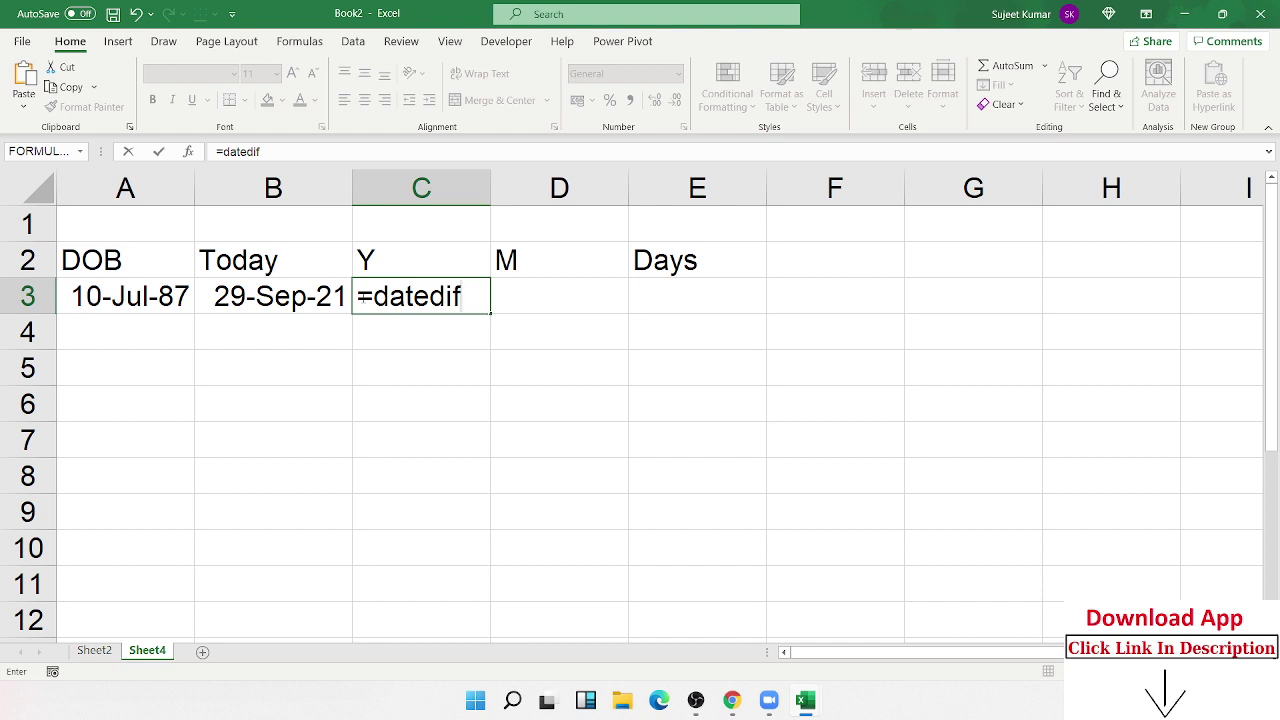
pyautogui.press('Escape')
pyautogui.press('Down')
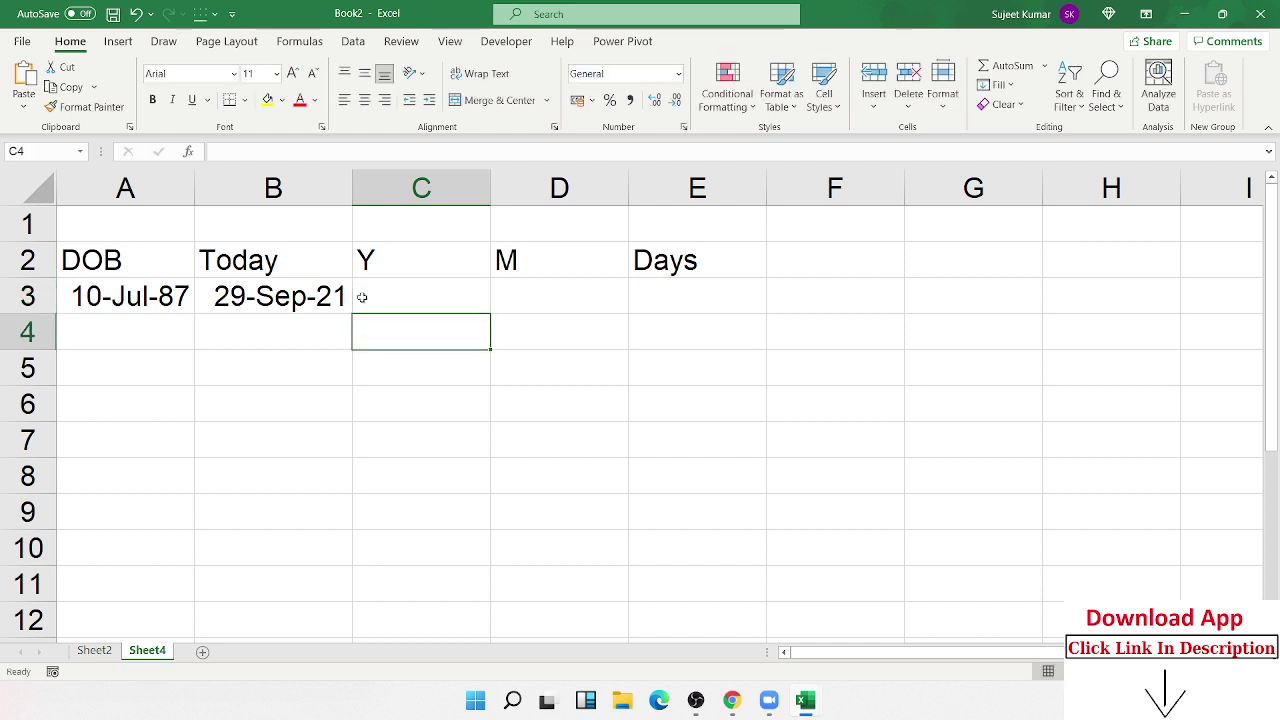
pyautogui.write('=if')
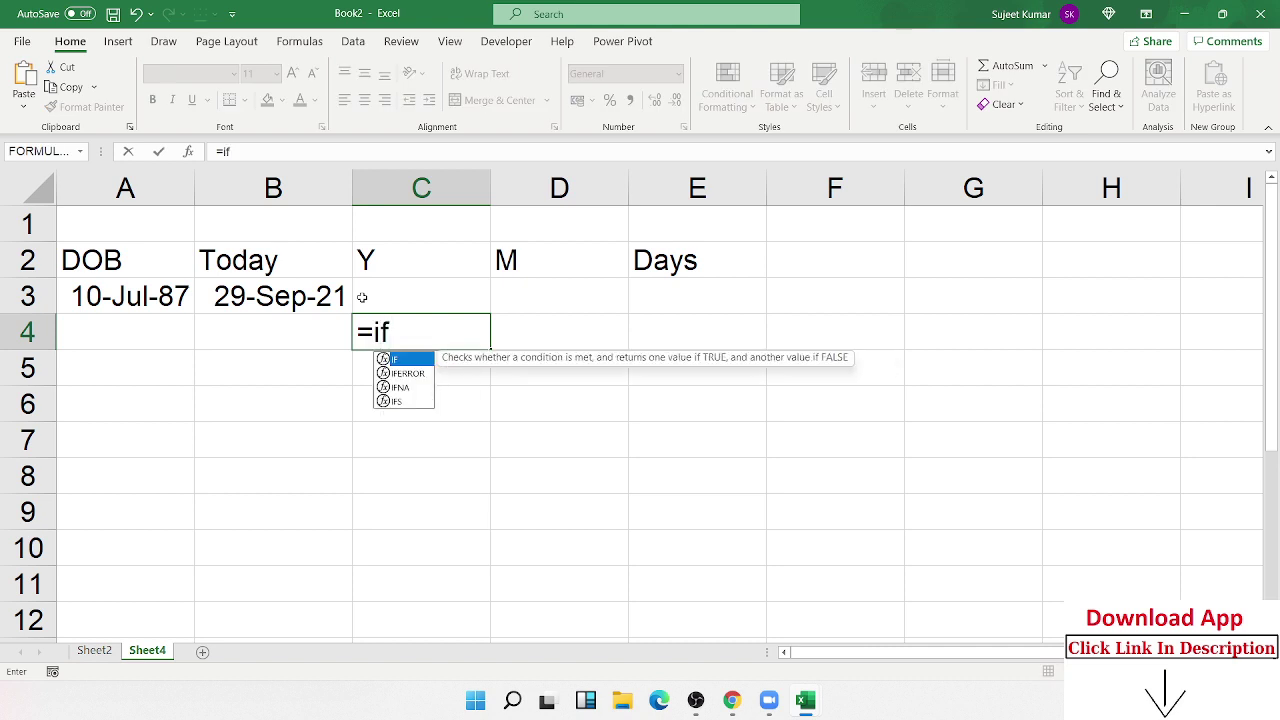
pyautogui.press('Down')
pyautogui.press('Down')
pyautogui.press('Escape')
pyautogui.press('Escape')
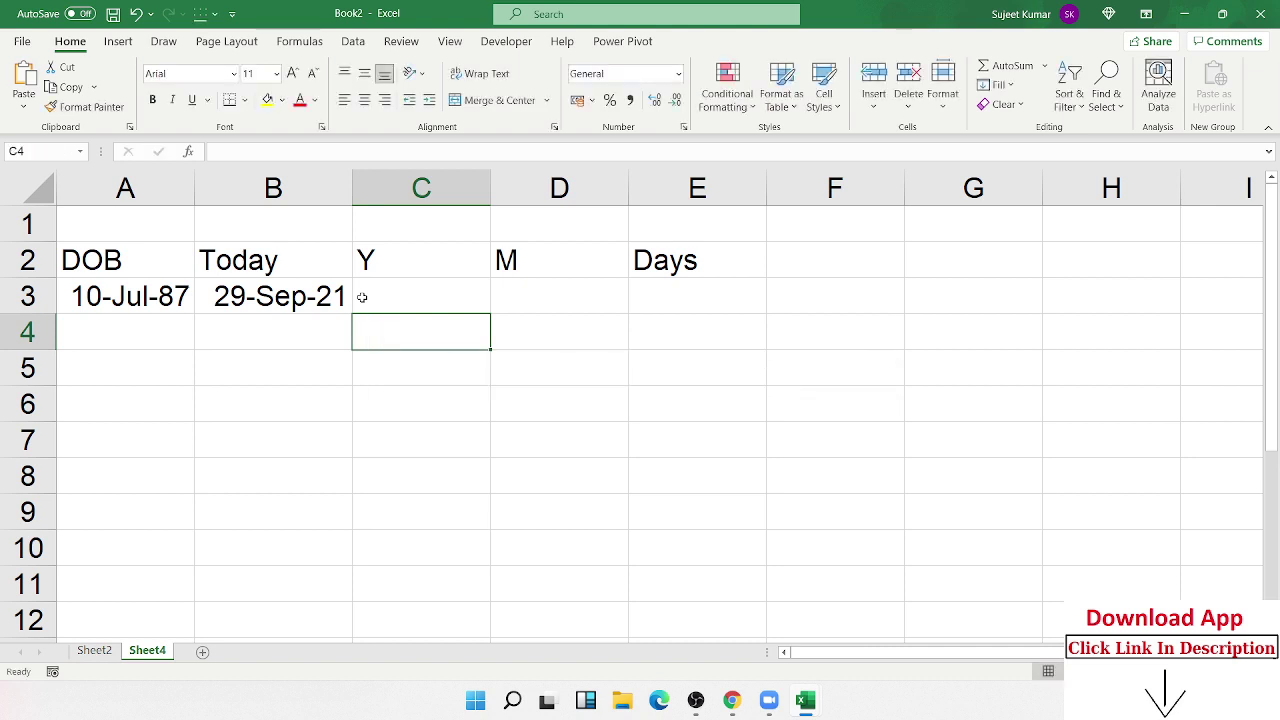
pyautogui.press('Up')
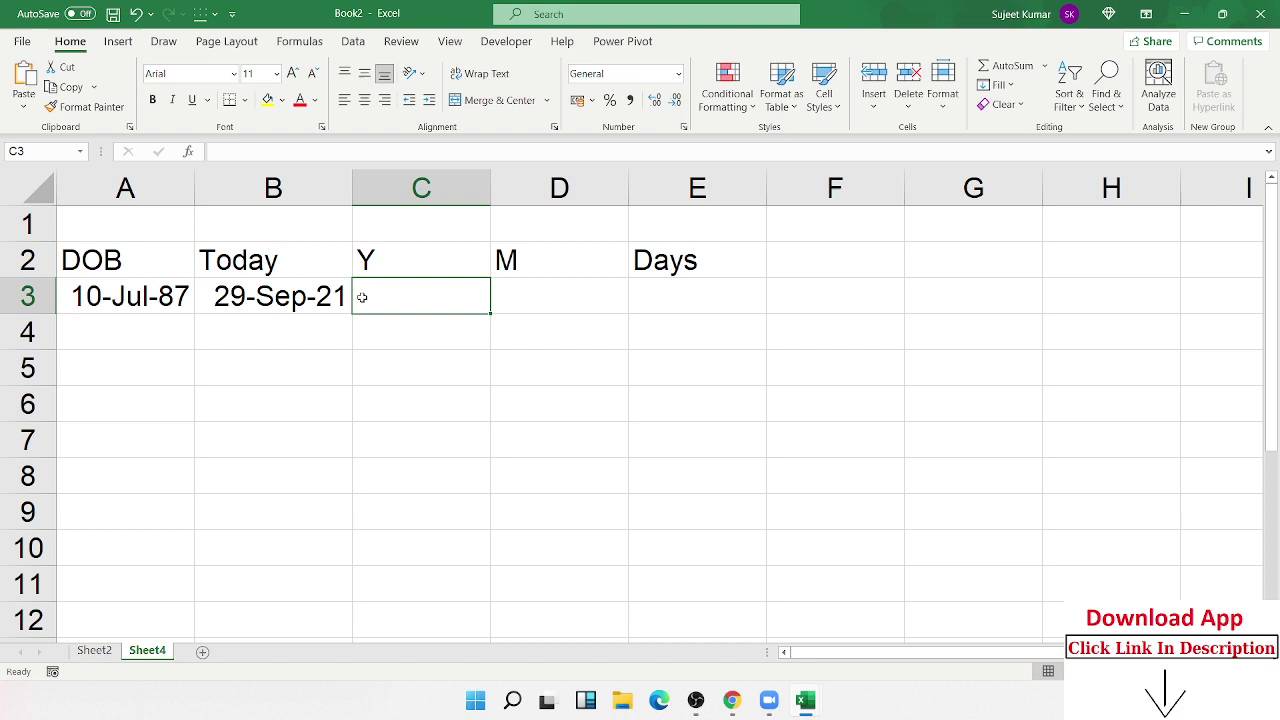
# Step: Enter =DATEDIF(A3,B3,"y") in C3 so it returns 34 completed years
pyautogui.write('=da')
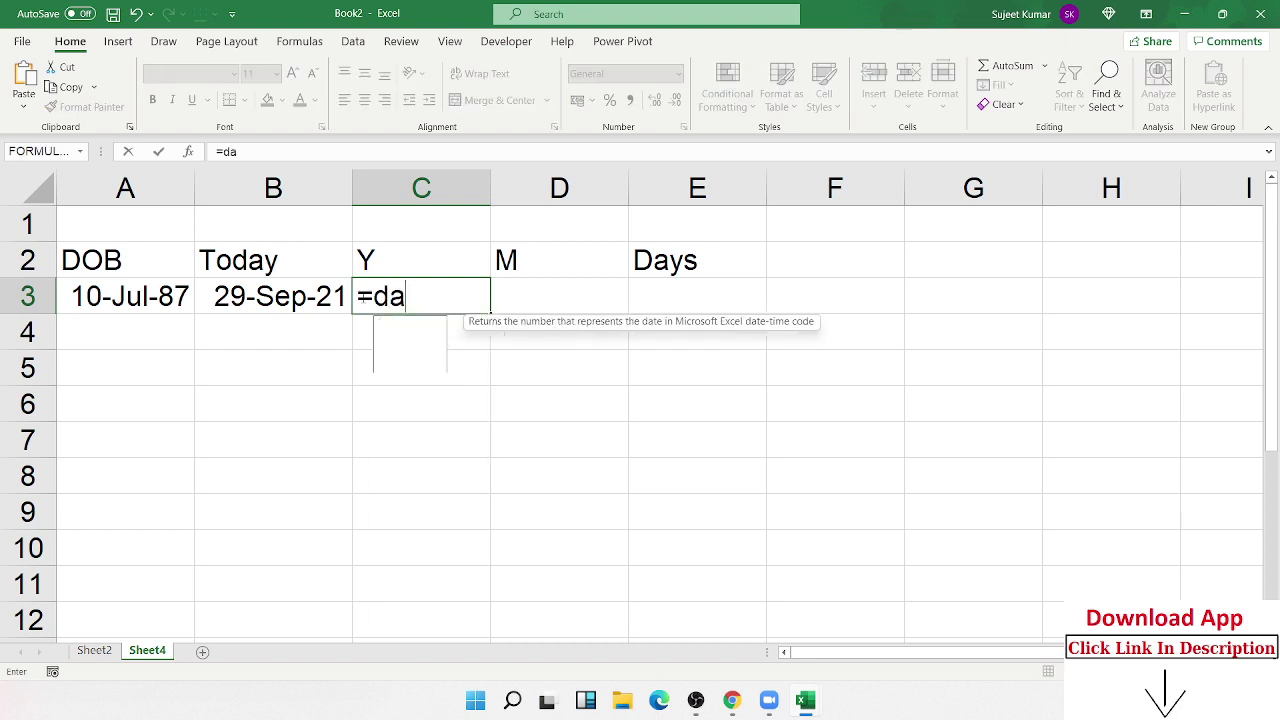
pyautogui.write('tedif(')
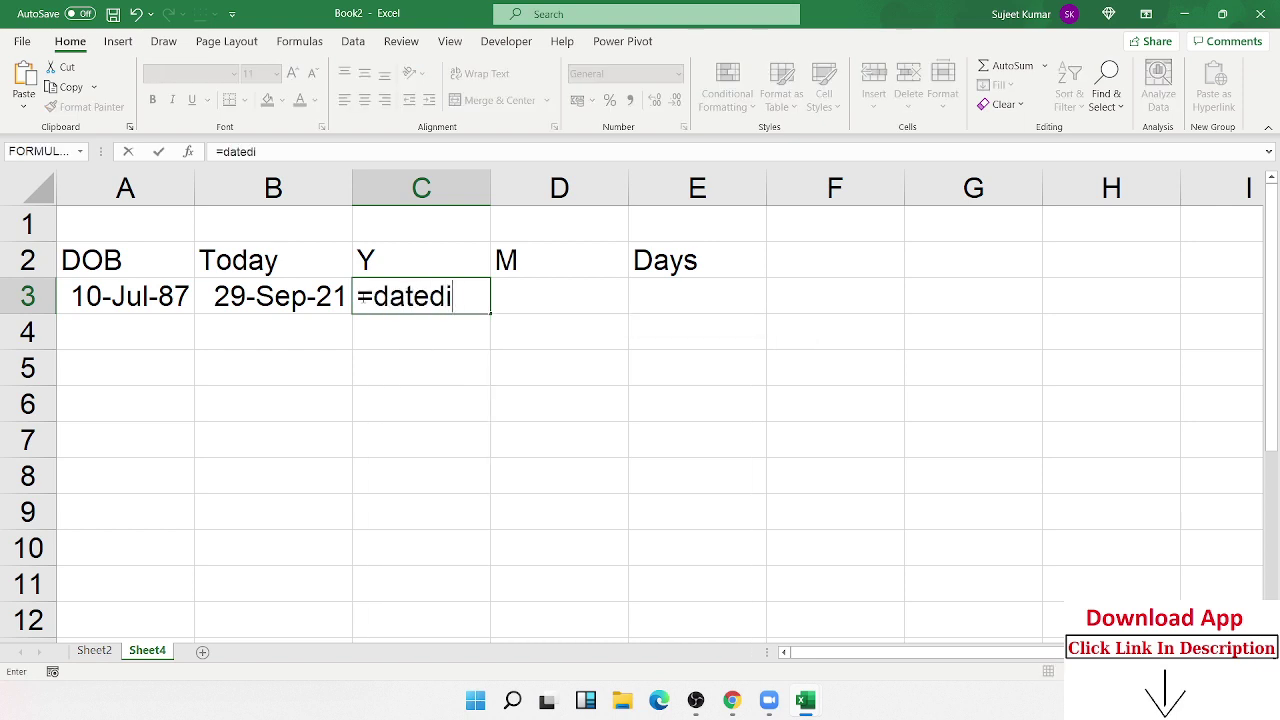
pyautogui.click(140, 287)
pyautogui.write(',')
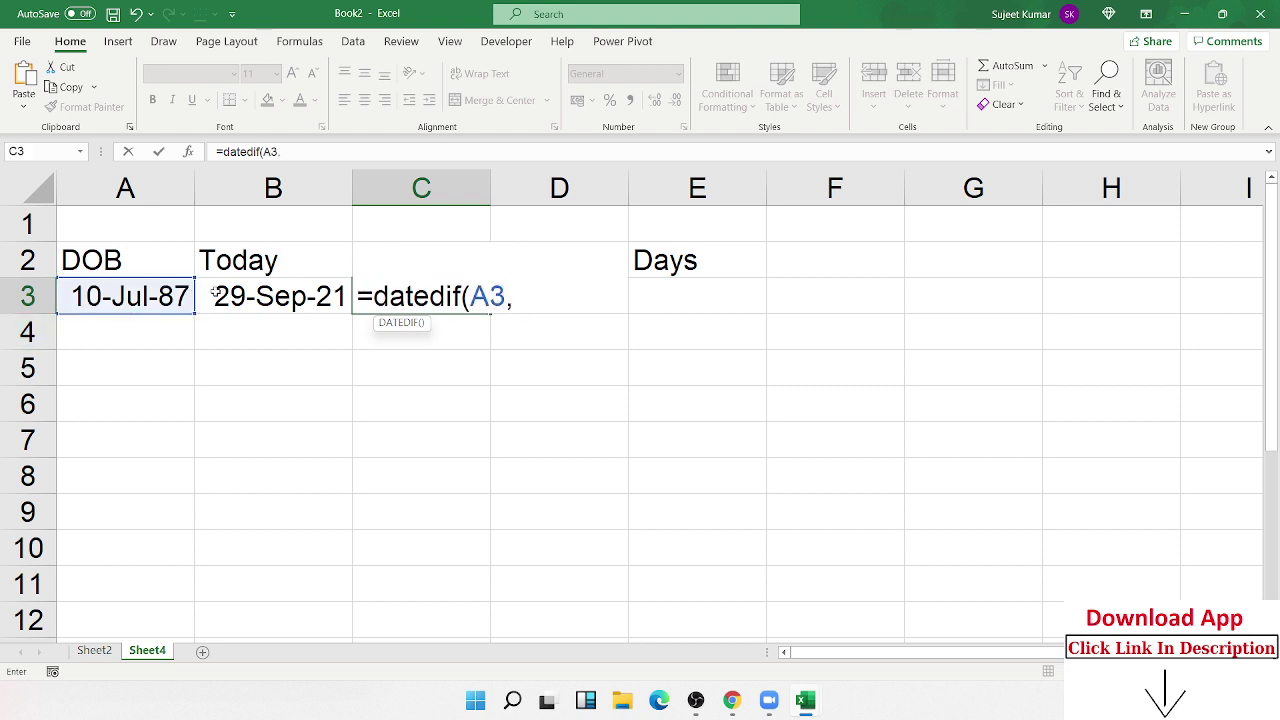
pyautogui.click(214, 291)
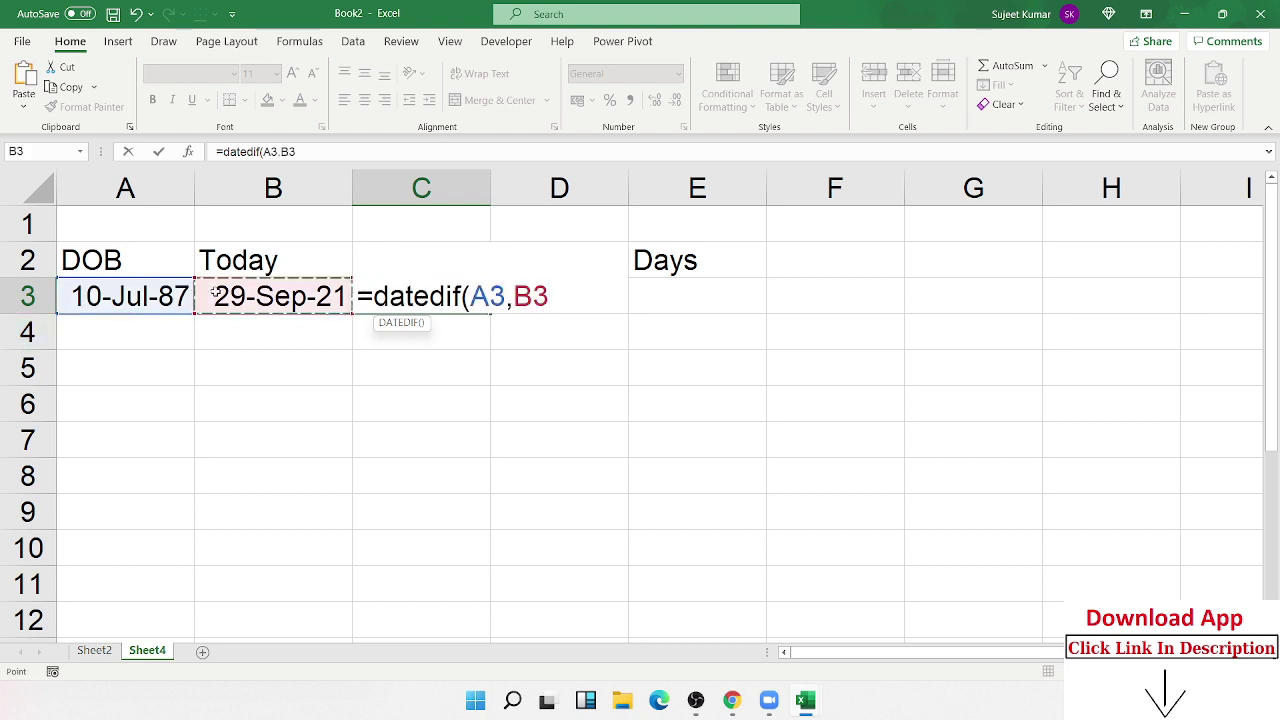
pyautogui.write(',')
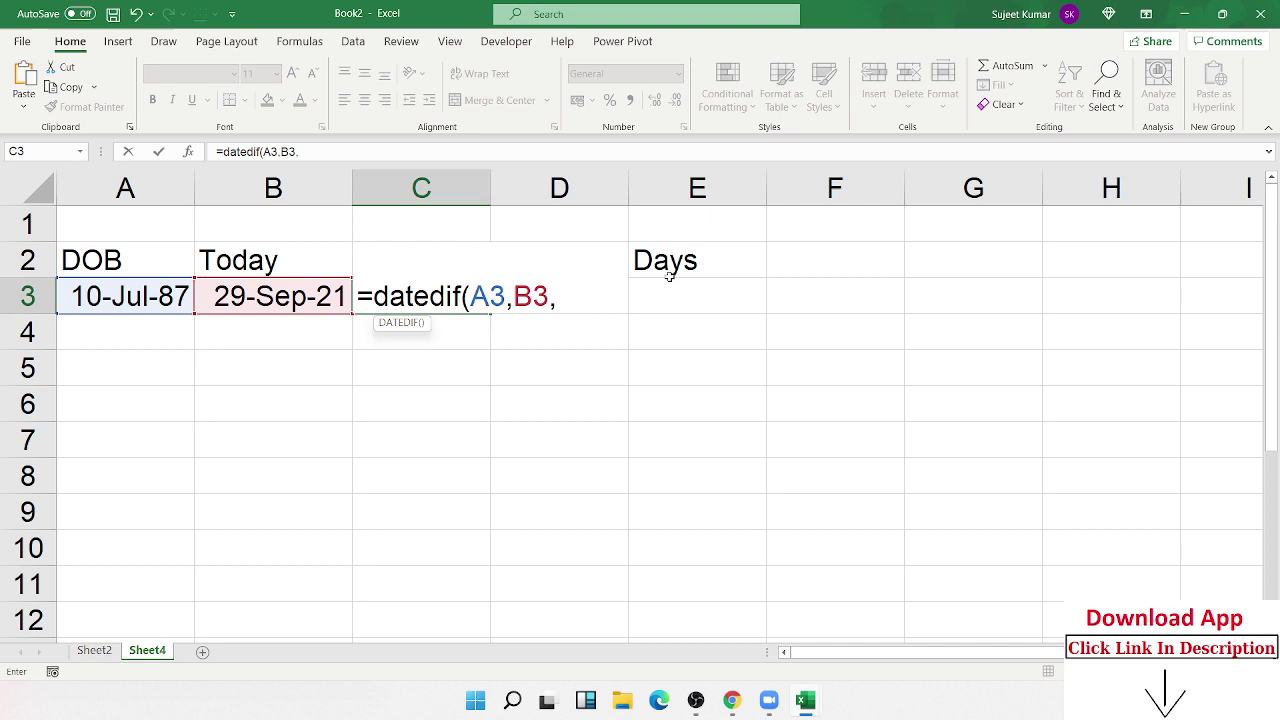
pyautogui.write('"y")')
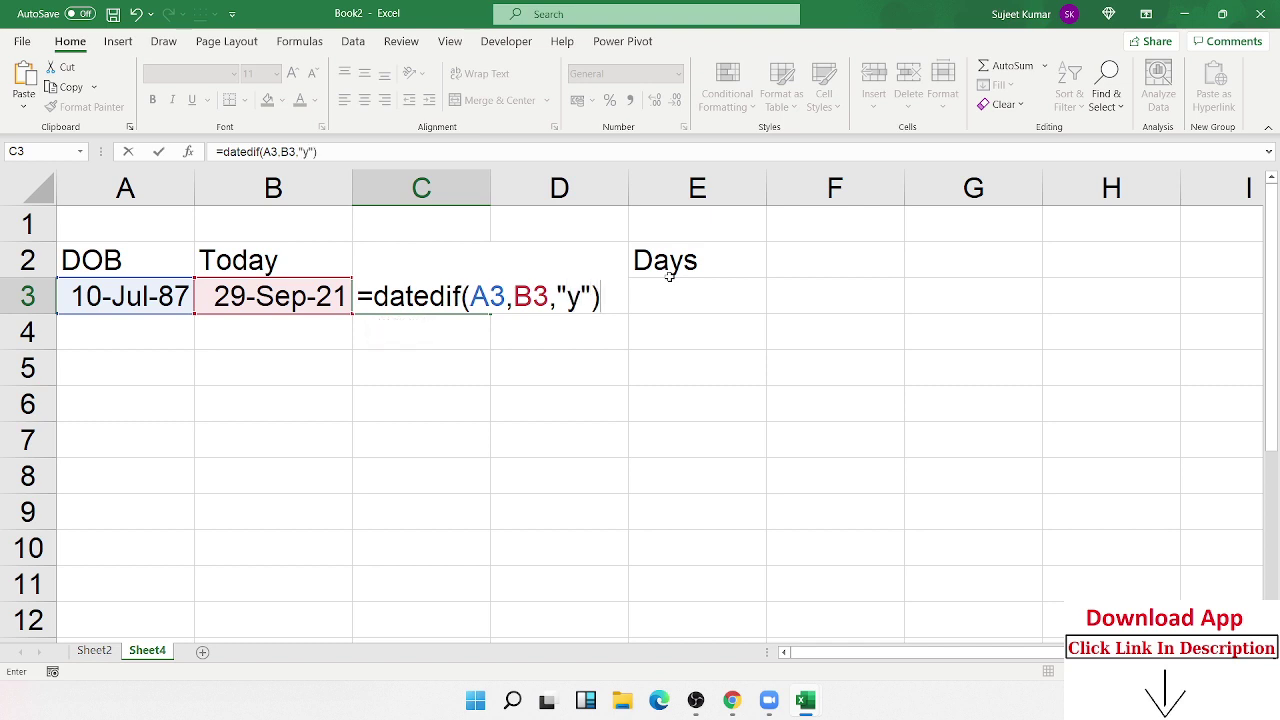
pyautogui.press('Return')
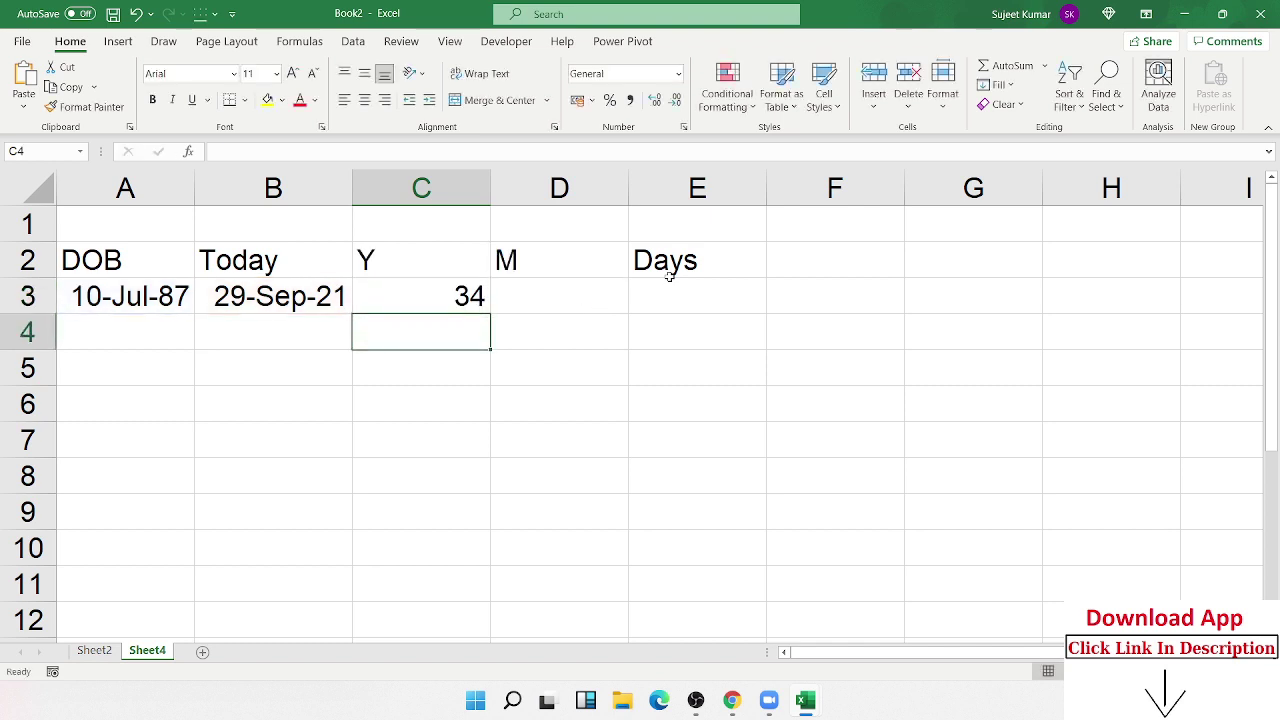
pyautogui.press('Up')
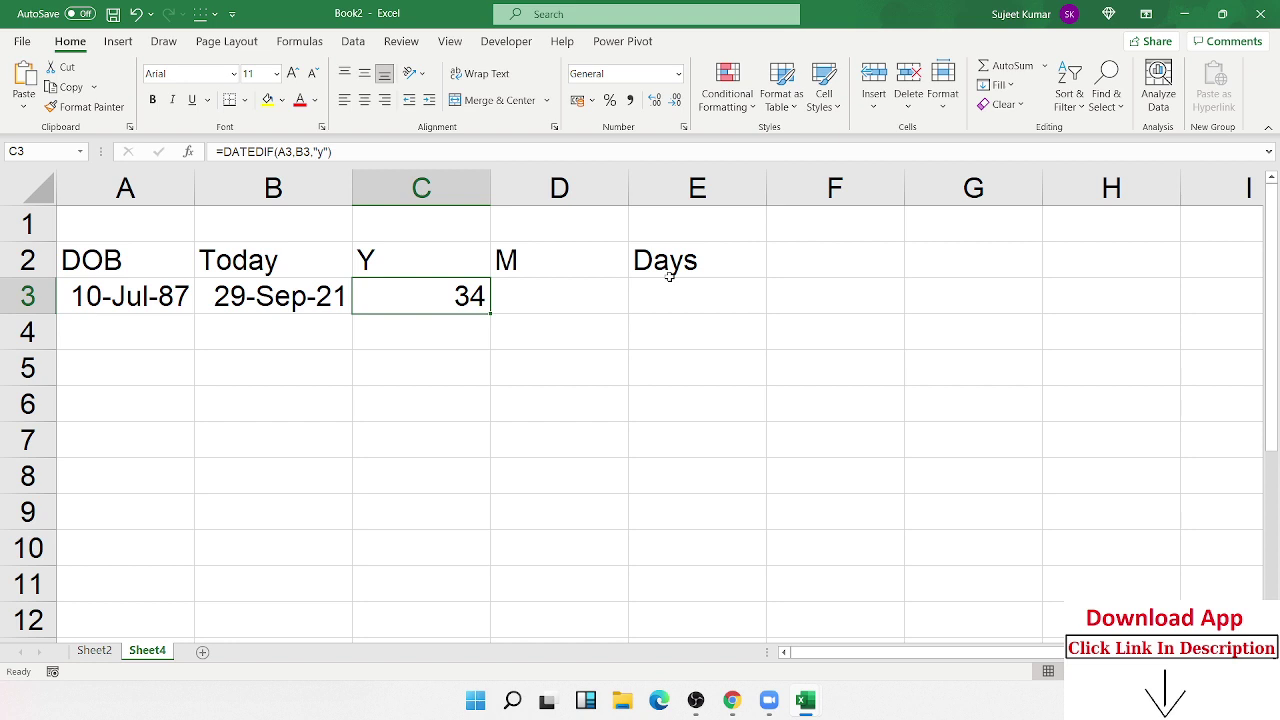
# Step: Enter =DATEDIF(A3,B3,"m") in D3 so it returns 410 total months
pyautogui.press('Right')
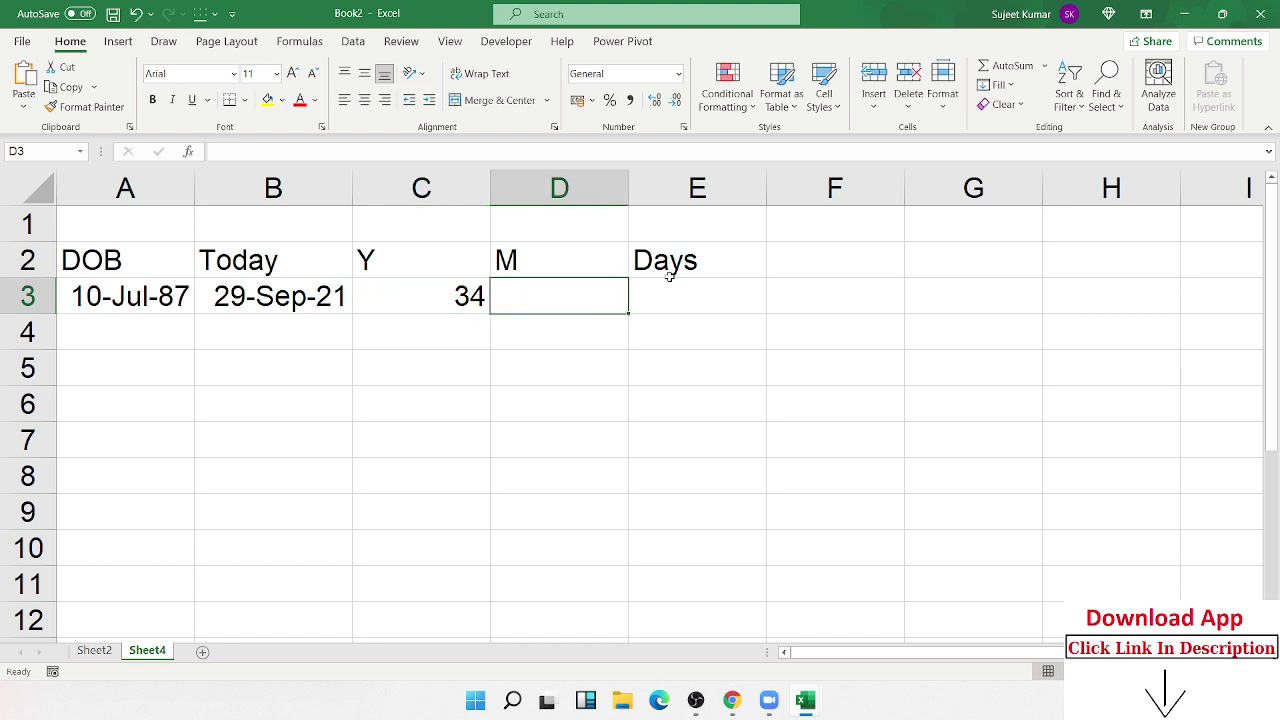
pyautogui.write('=dat')
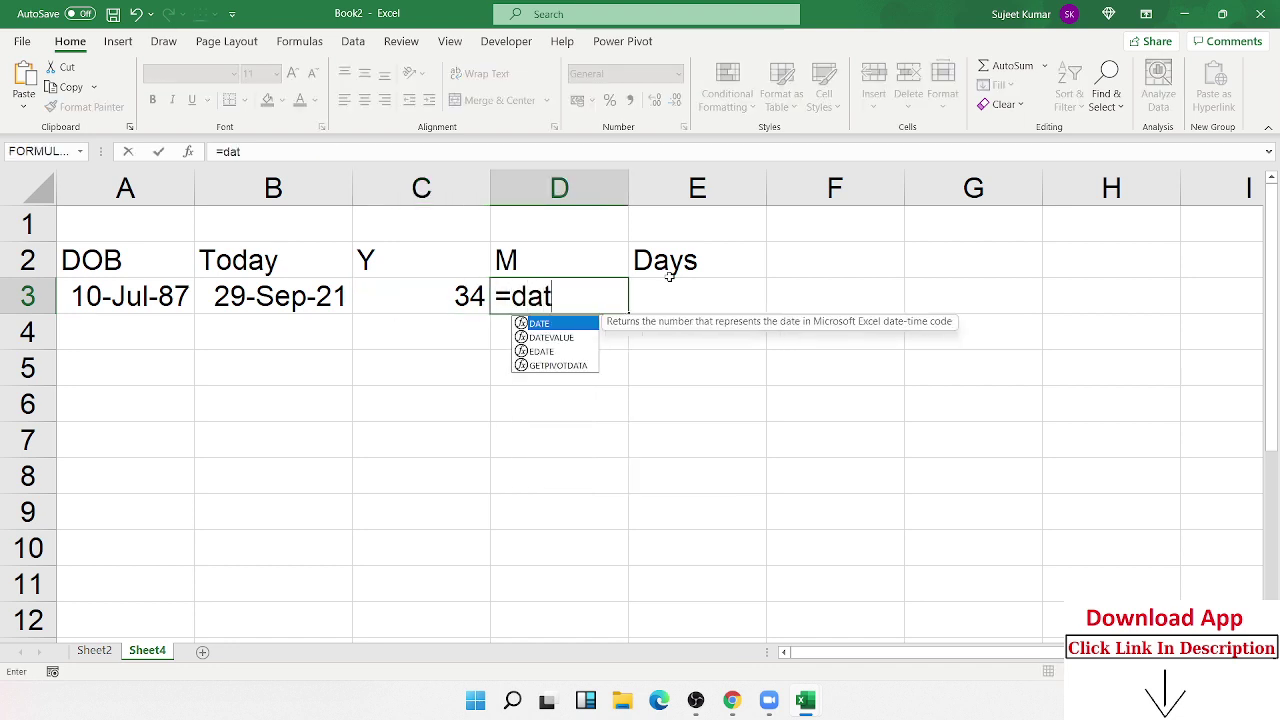
pyautogui.write('edif(')
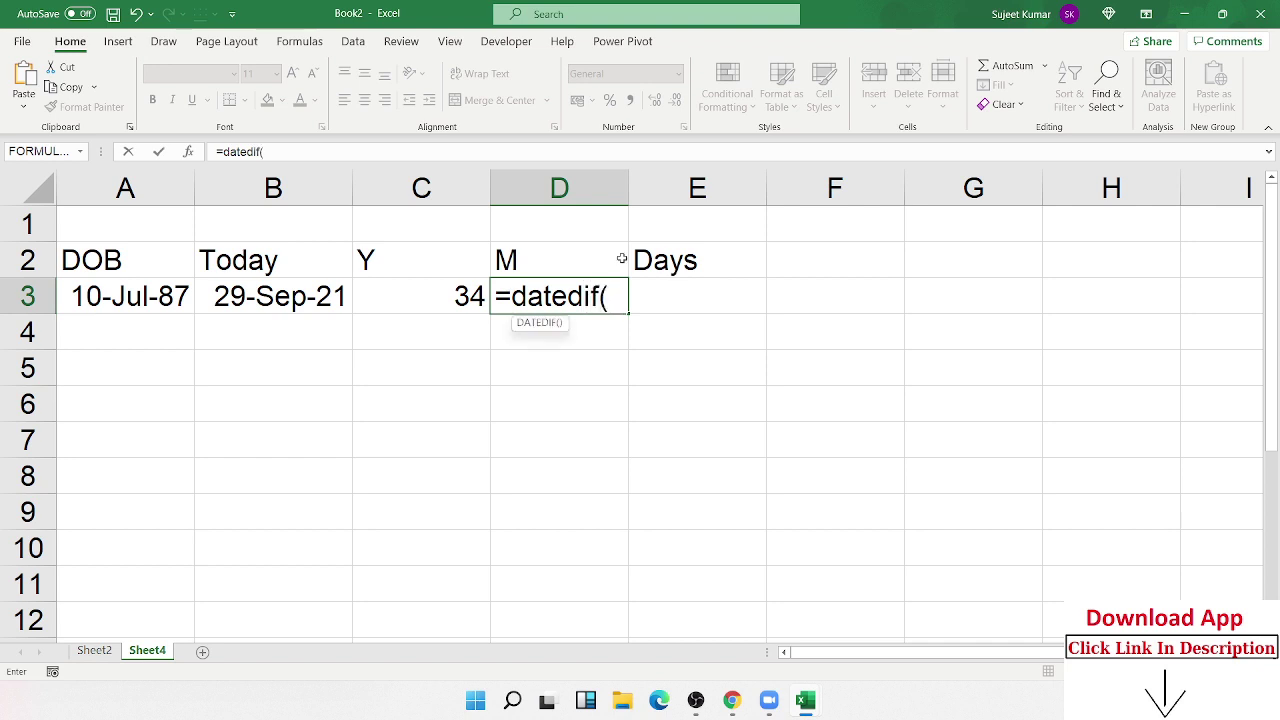
pyautogui.click(157, 297)
pyautogui.write(',')
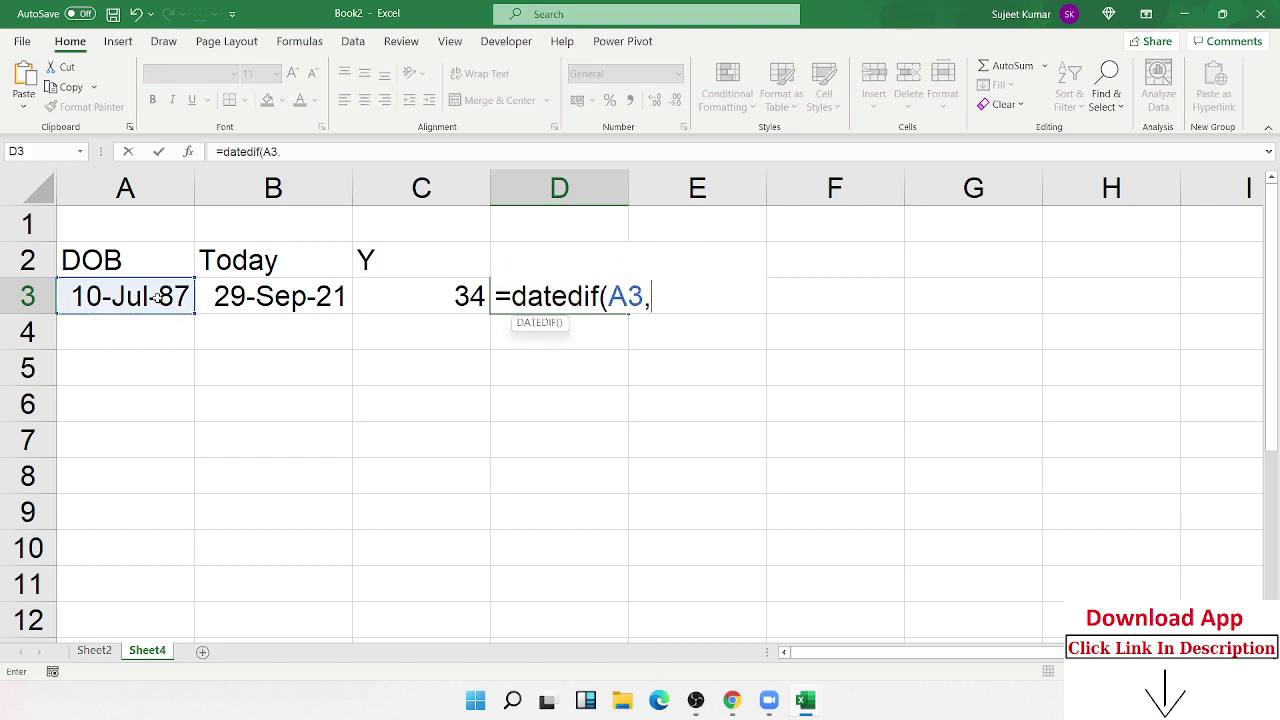
pyautogui.click(268, 293)
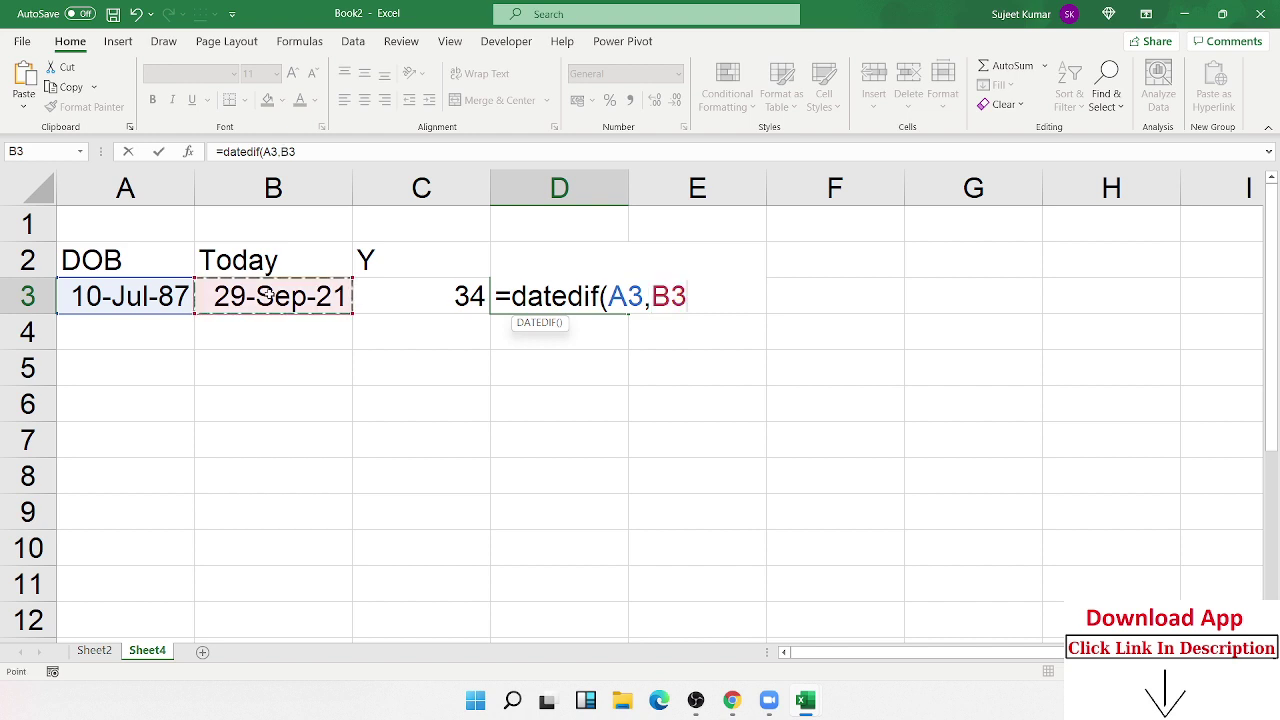
pyautogui.write(',')
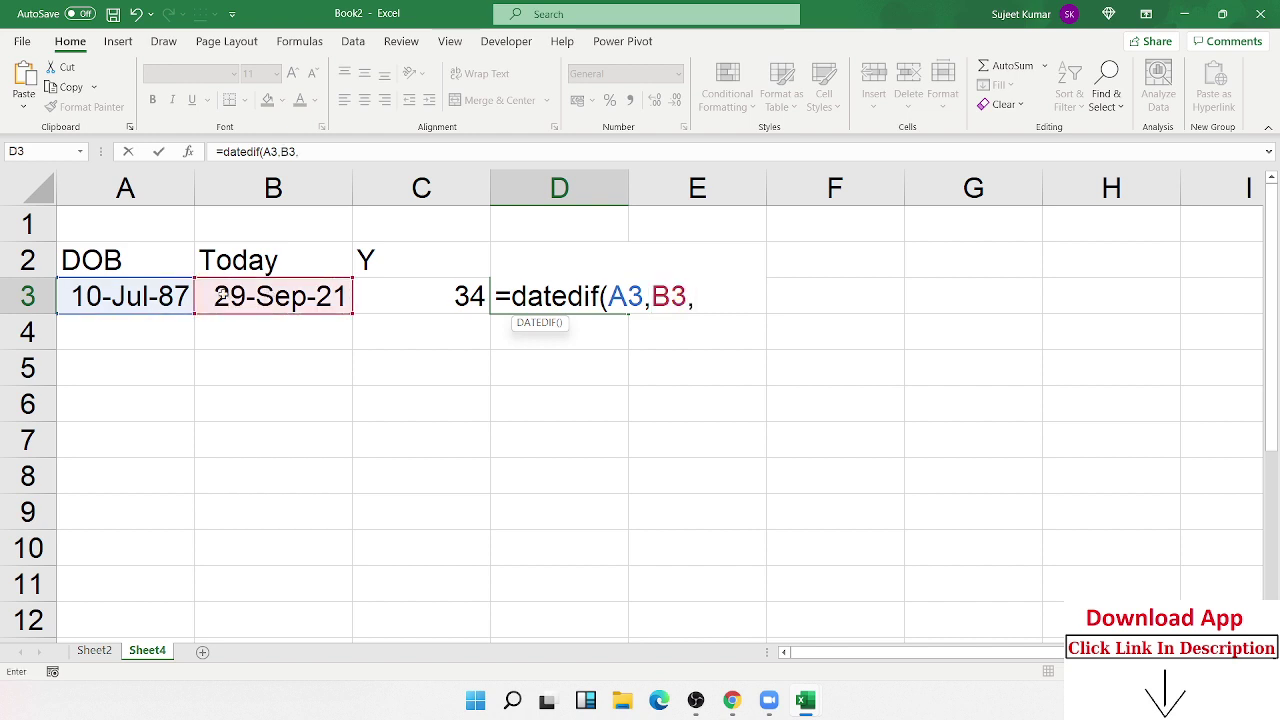
pyautogui.write('"m')
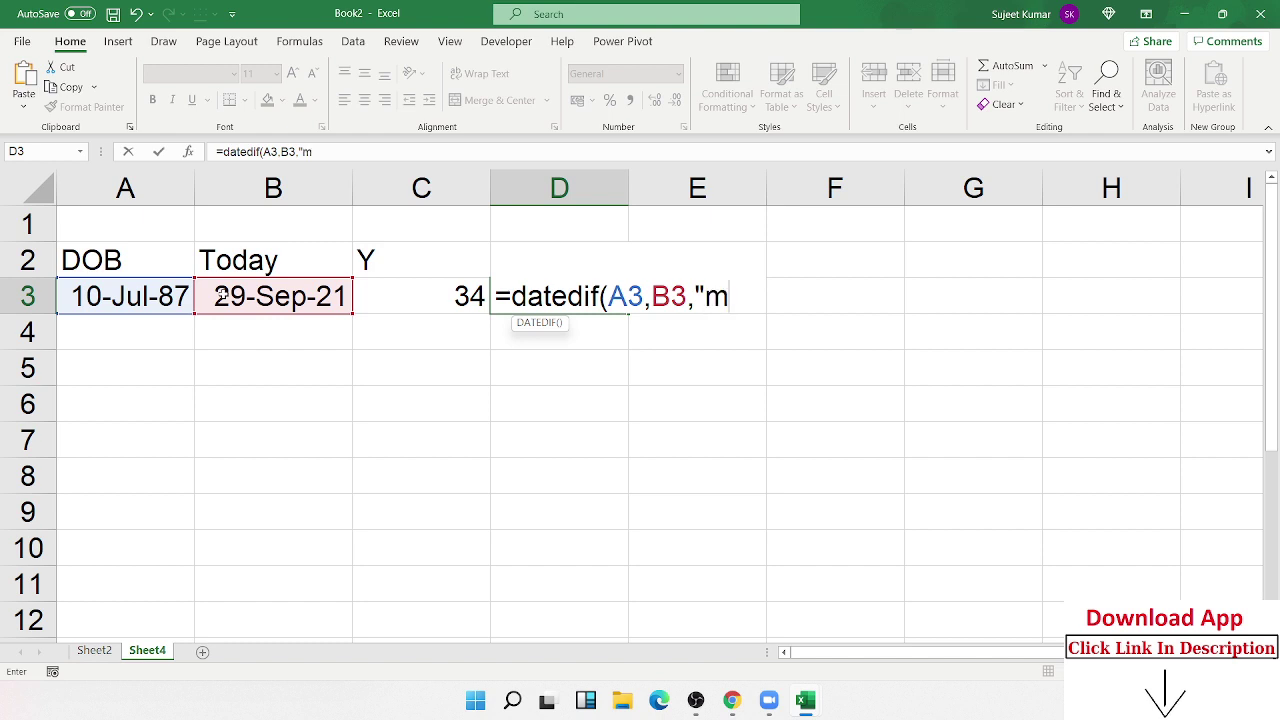
pyautogui.write('")')
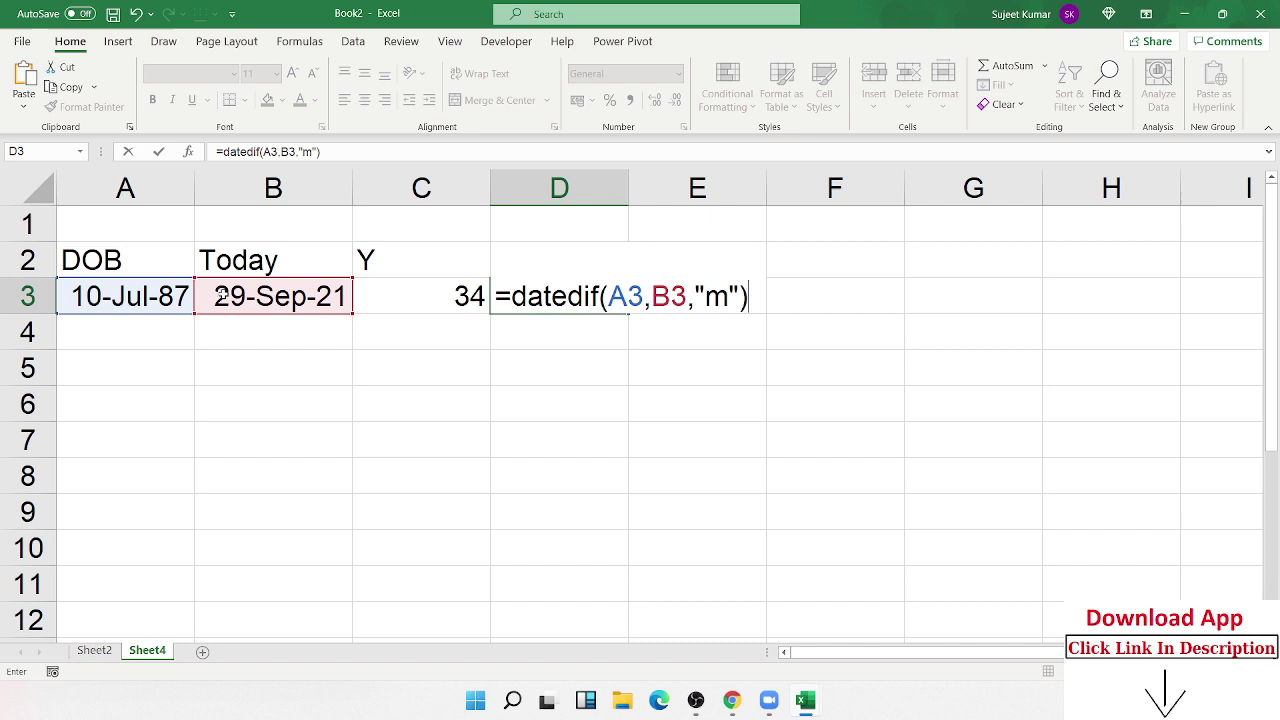
pyautogui.press('Return')
pyautogui.press('Up')
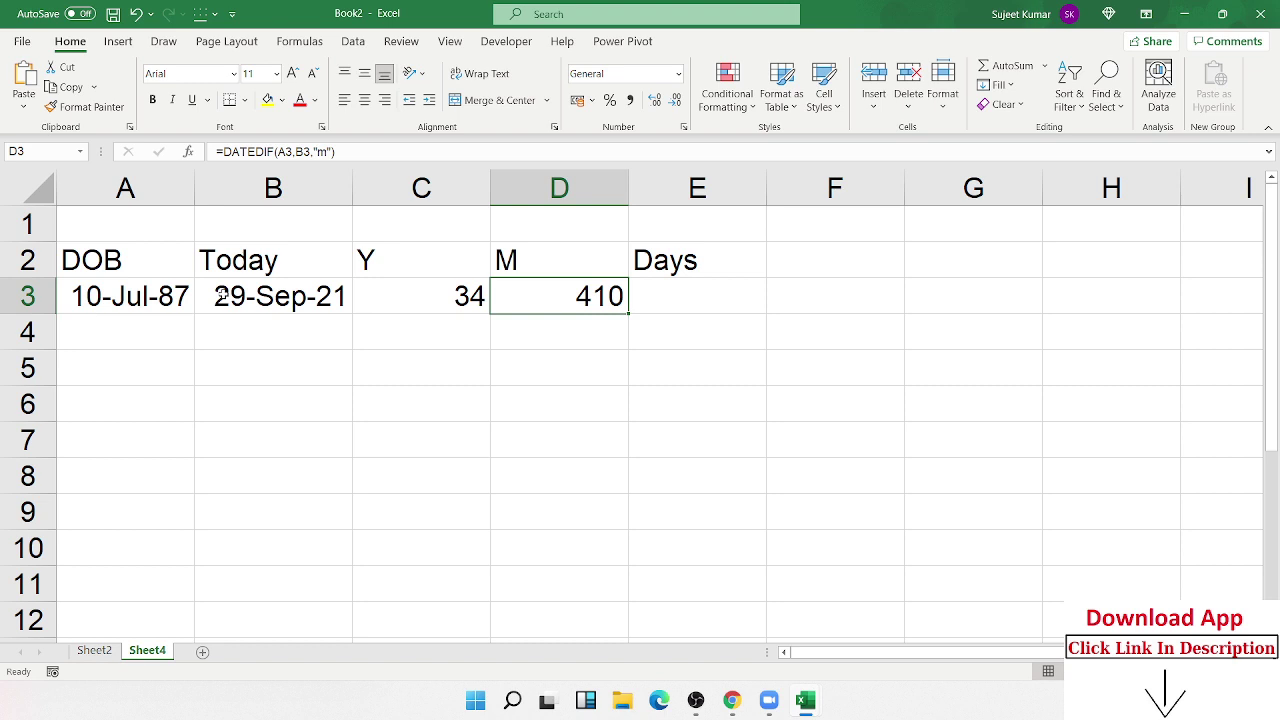
pyautogui.press('F2')
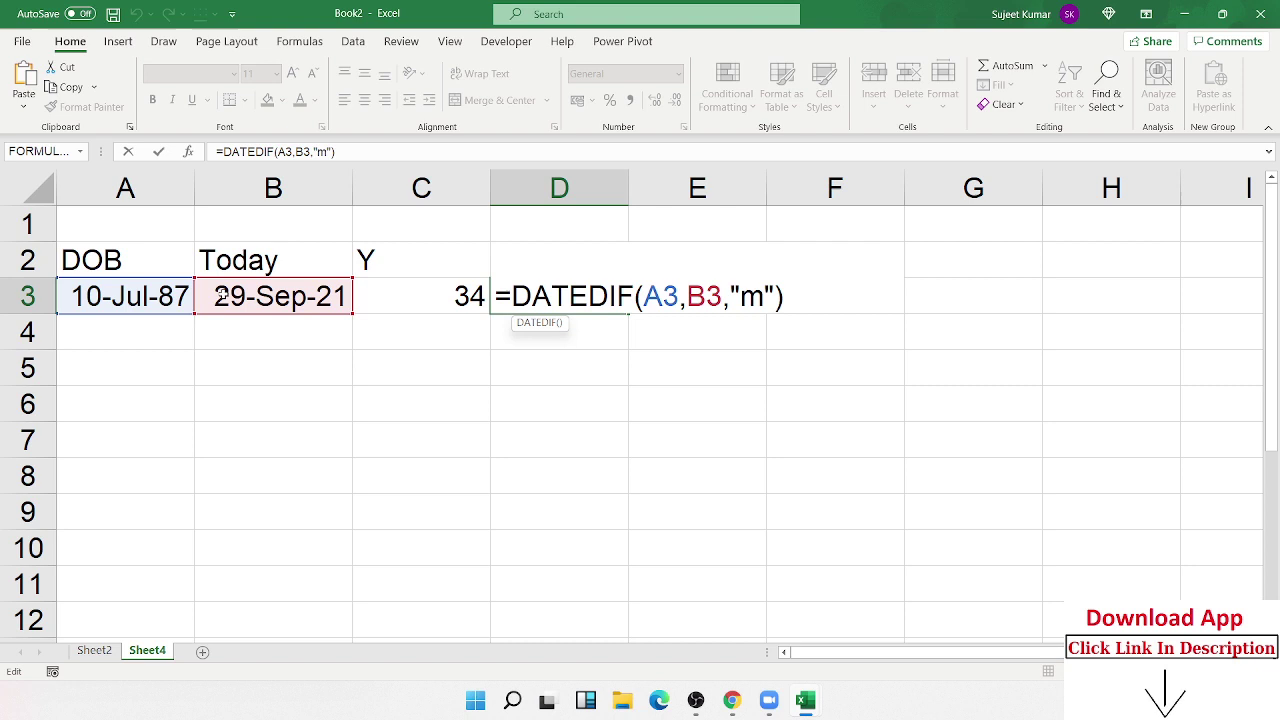
pyautogui.press('Left')
pyautogui.press('Left')
pyautogui.press('Left')
pyautogui.write('y')
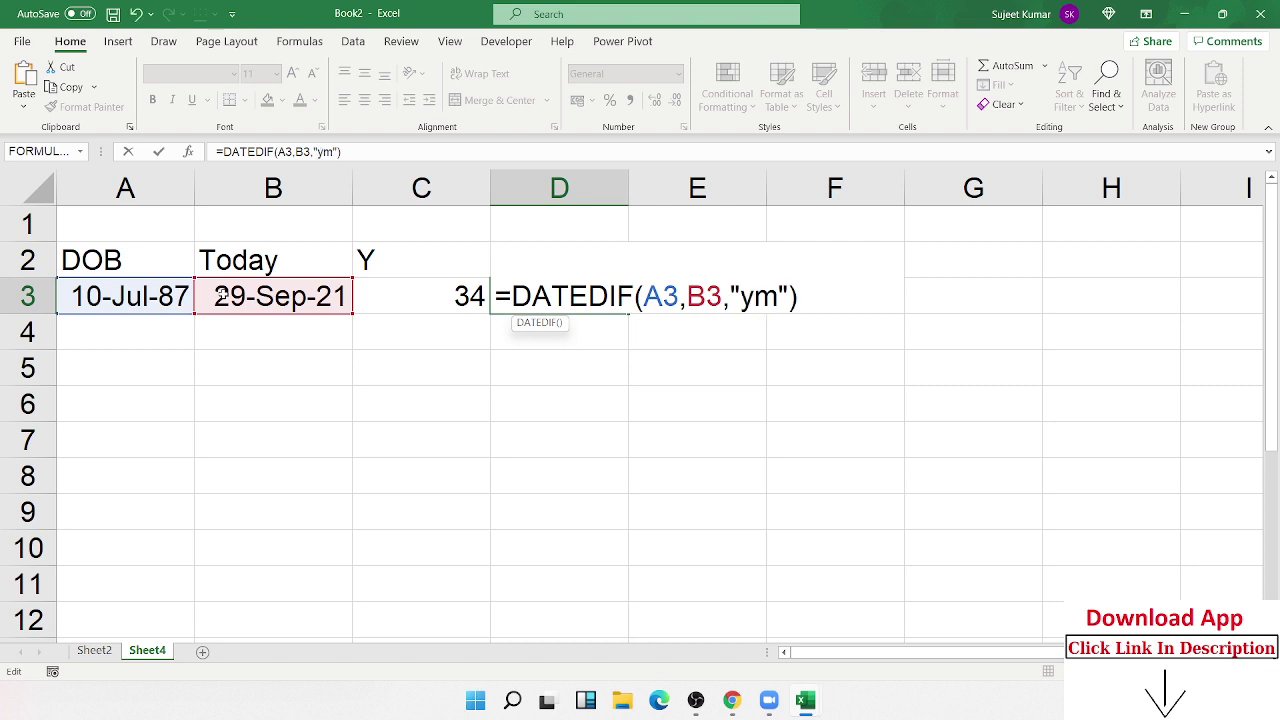
pyautogui.press('Return')
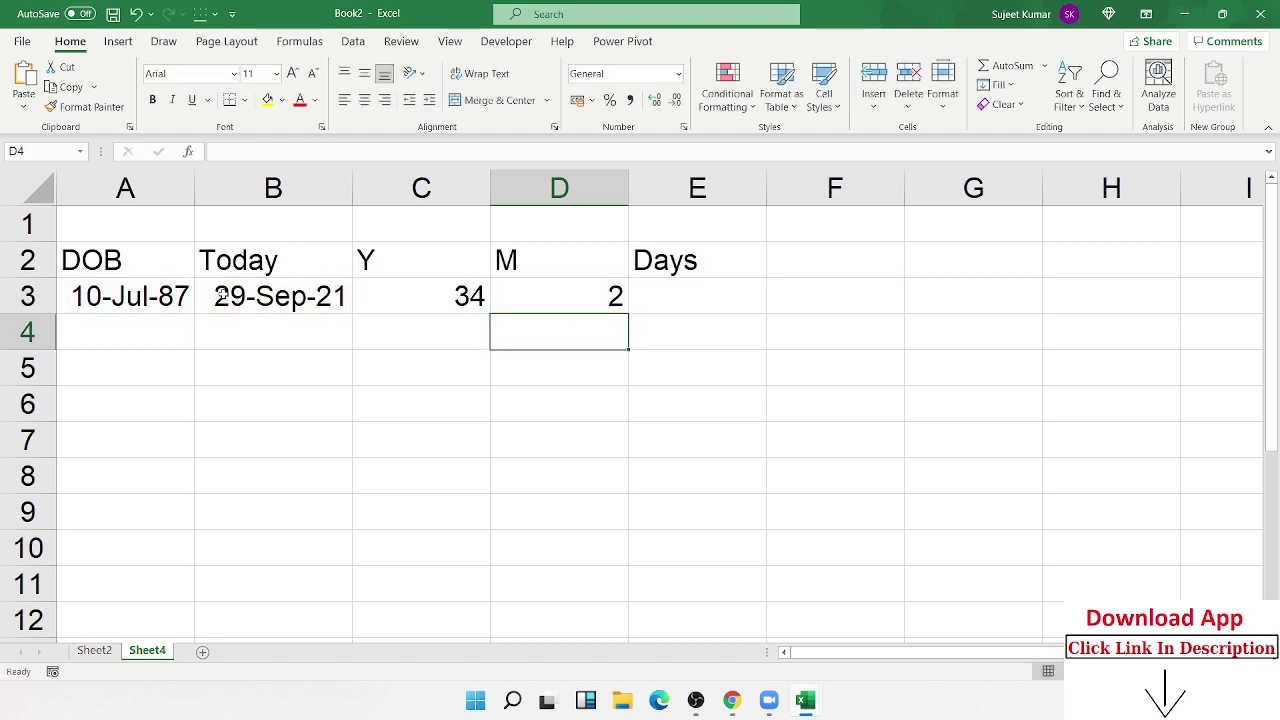
pyautogui.press('Up')
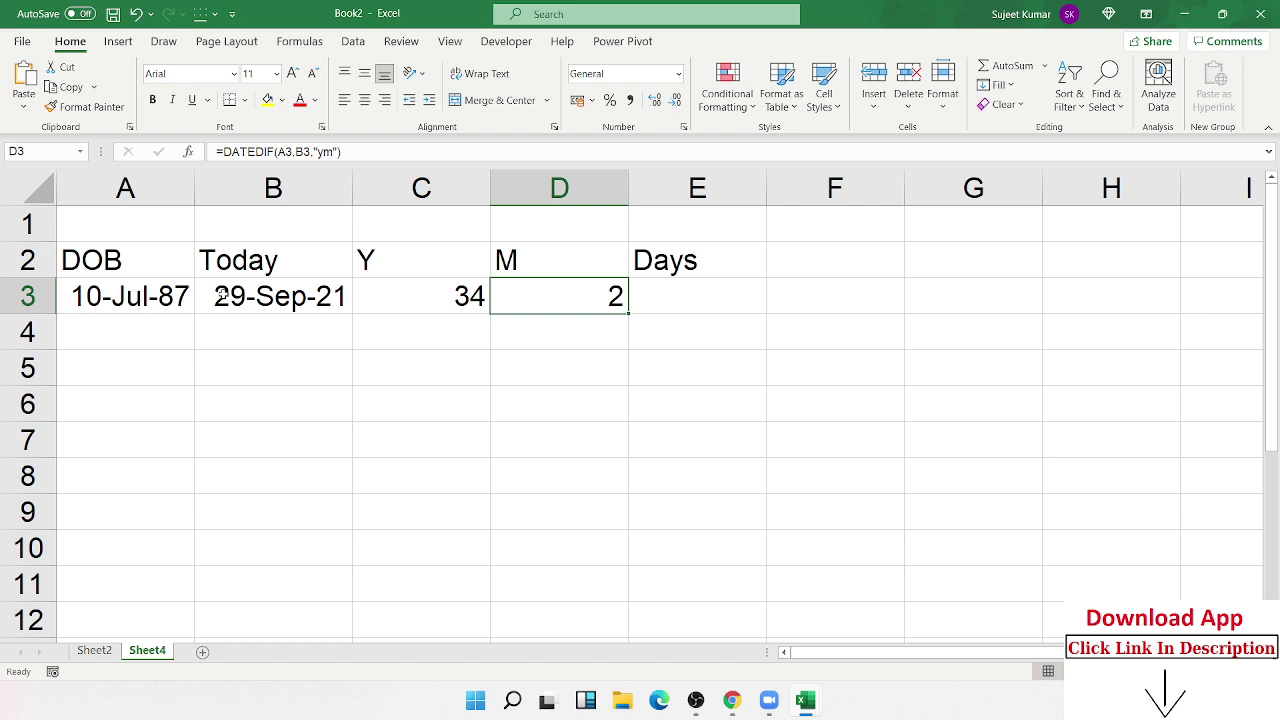
pyautogui.press('Left')
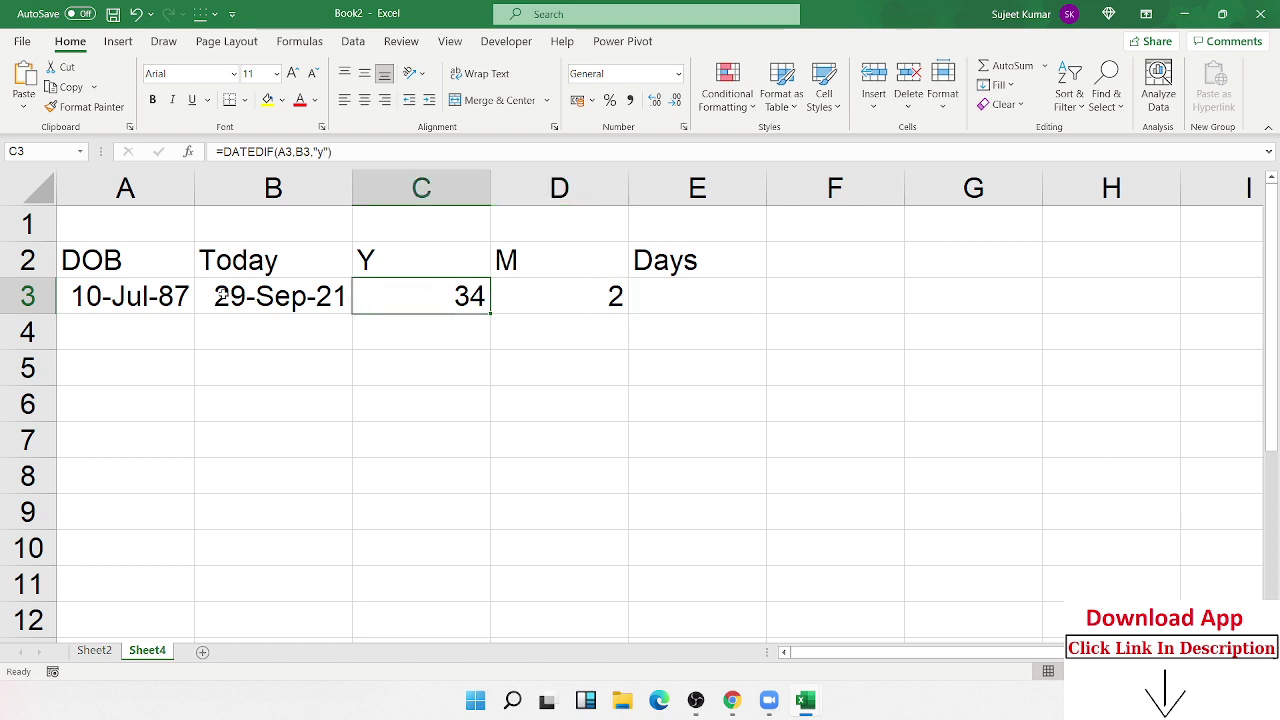
pyautogui.press('Right')
pyautogui.press('Right')
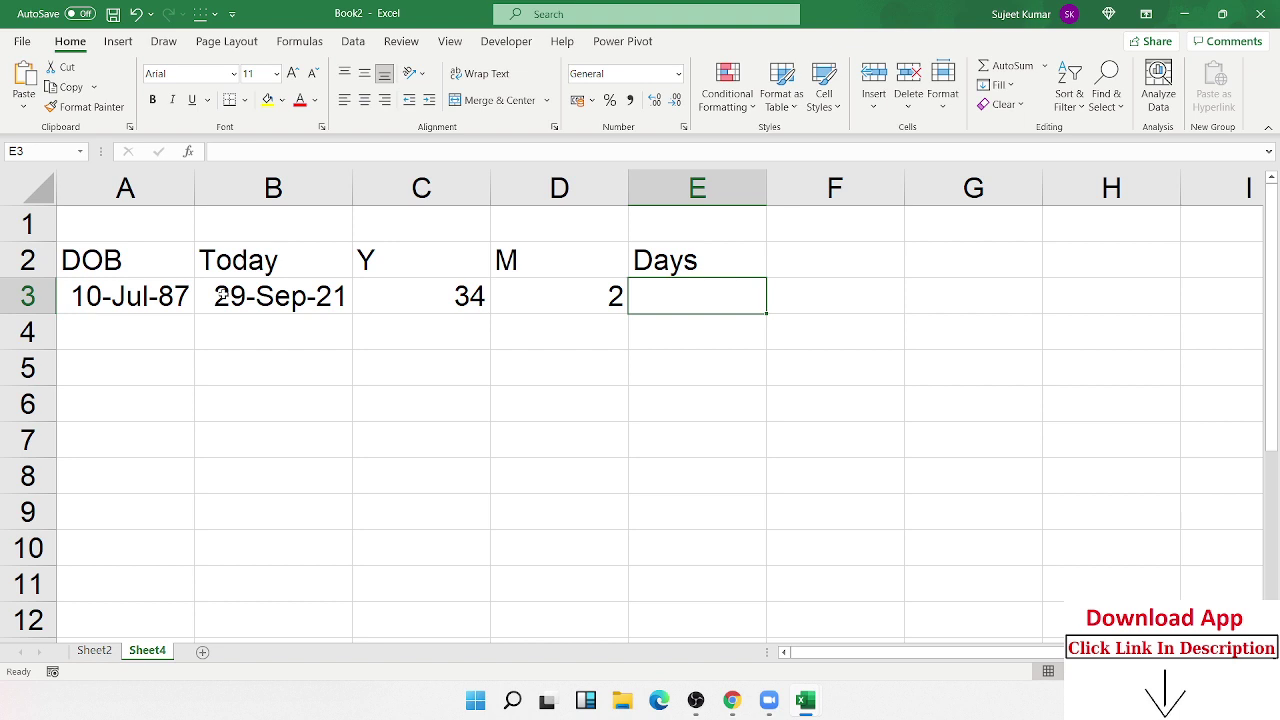
# Step: Enter =DATEDIF(A3,B3,"d") in E3, returning 12500 total days
pyautogui.write('=datee')
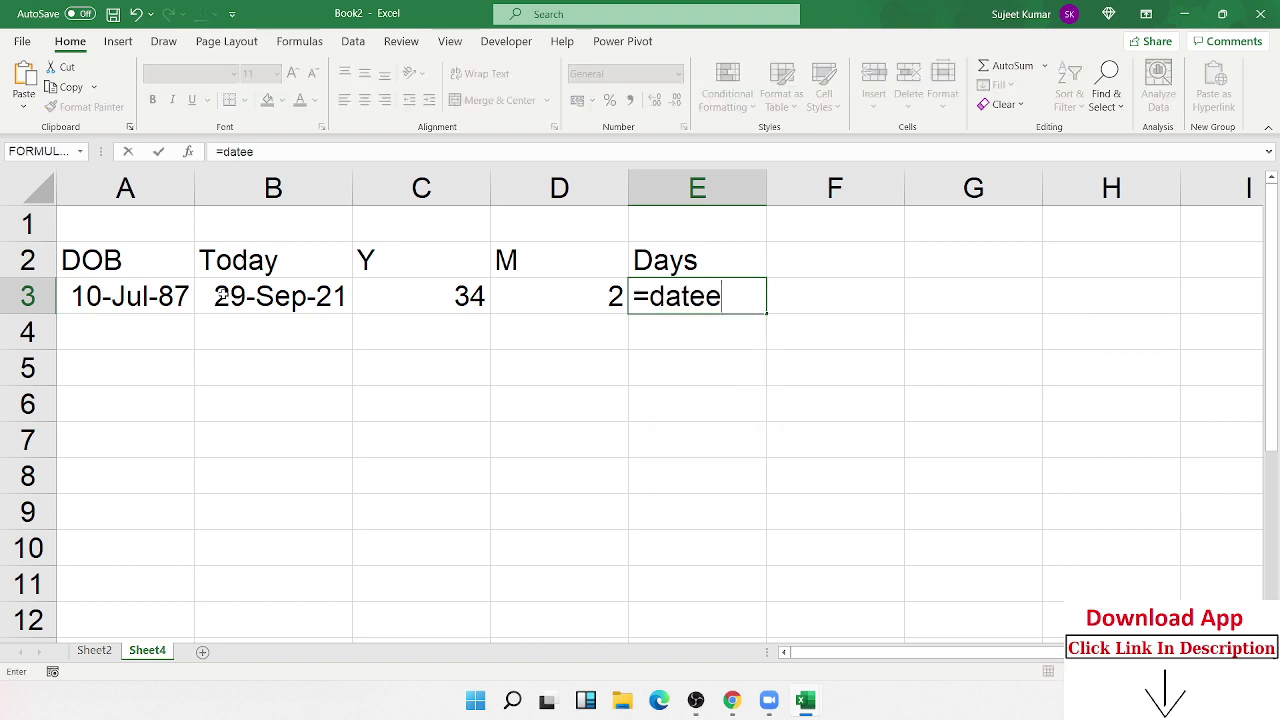
pyautogui.press('BackSpace')
pyautogui.write('dif(')
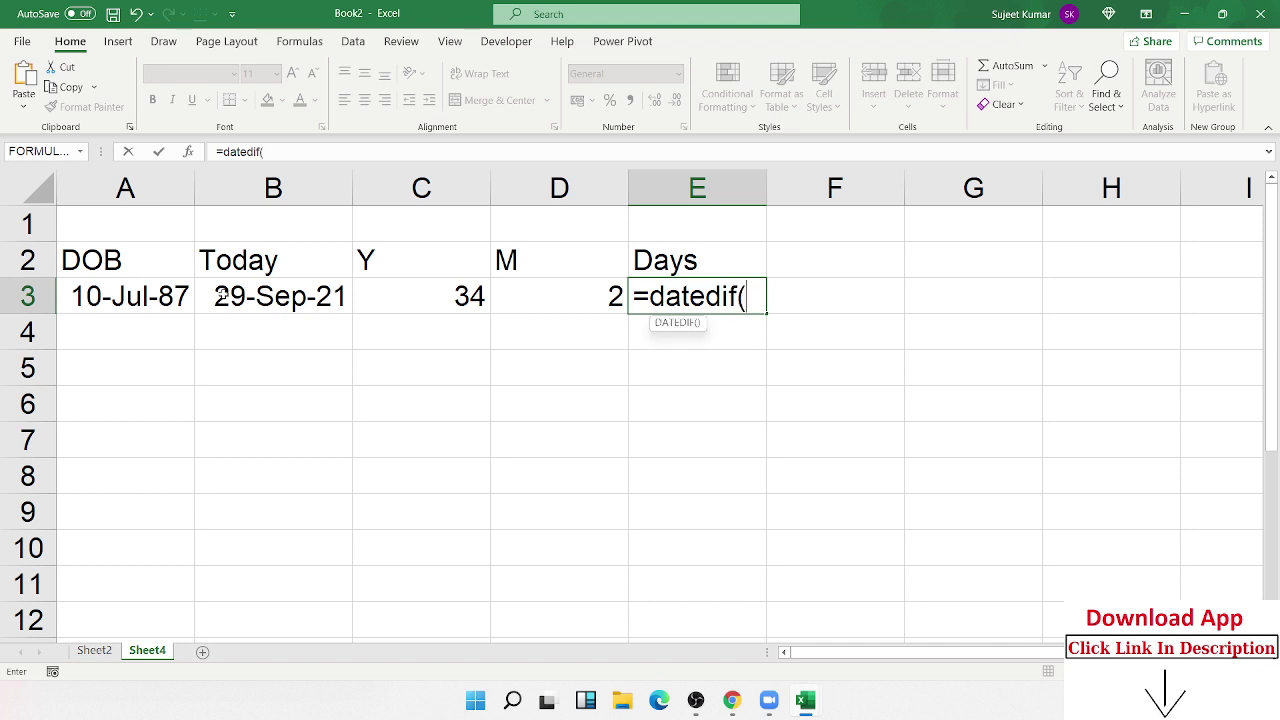
pyautogui.click(99, 293)
pyautogui.write(',')
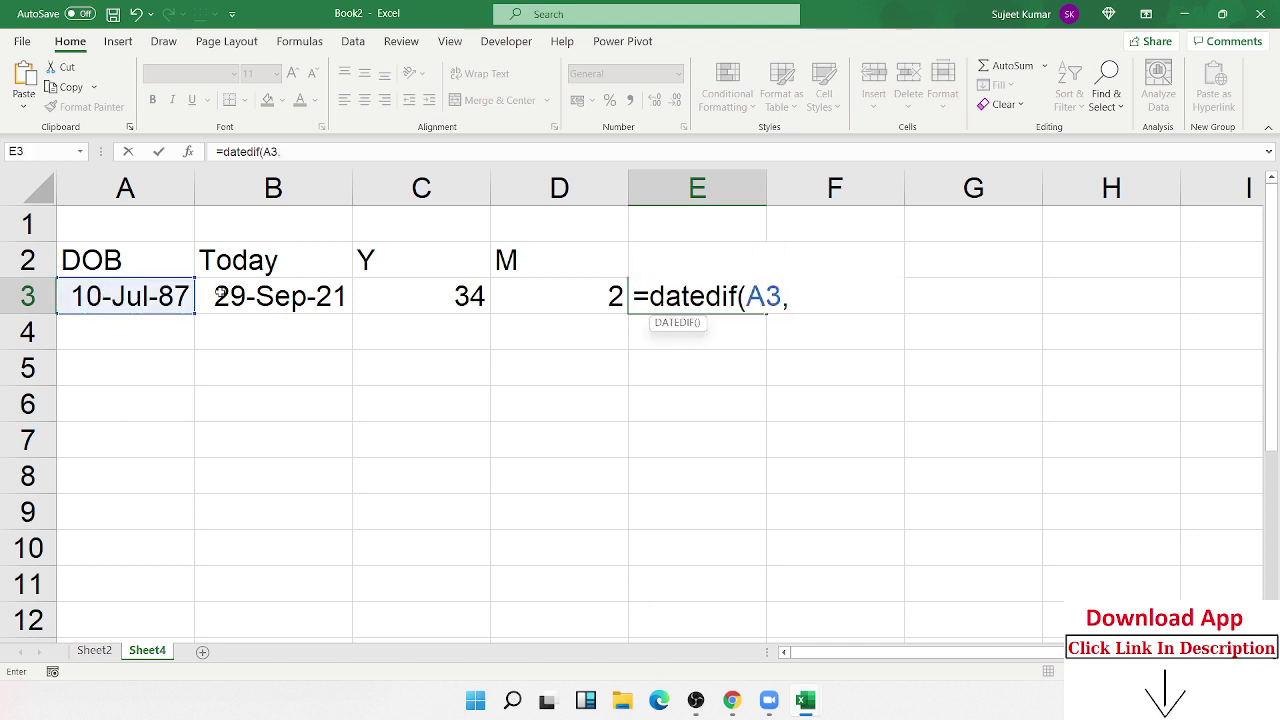
pyautogui.click(220, 293)
pyautogui.write(',')
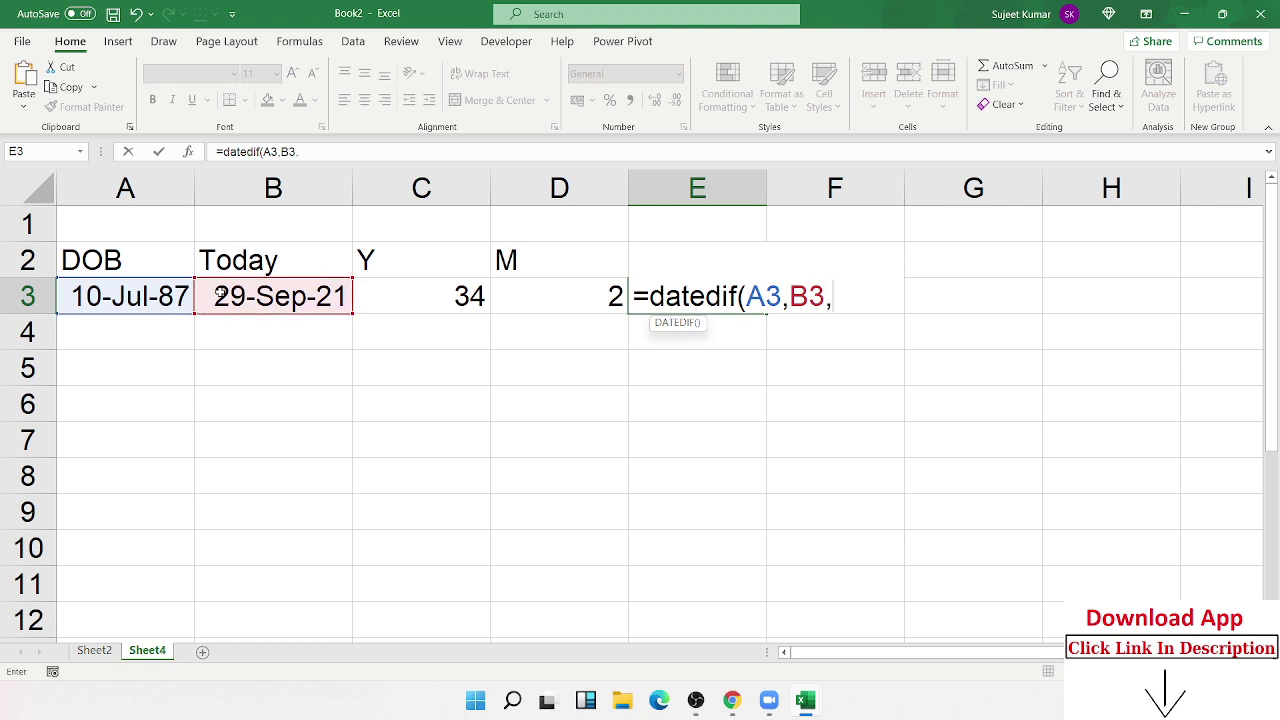
pyautogui.write('"d"')
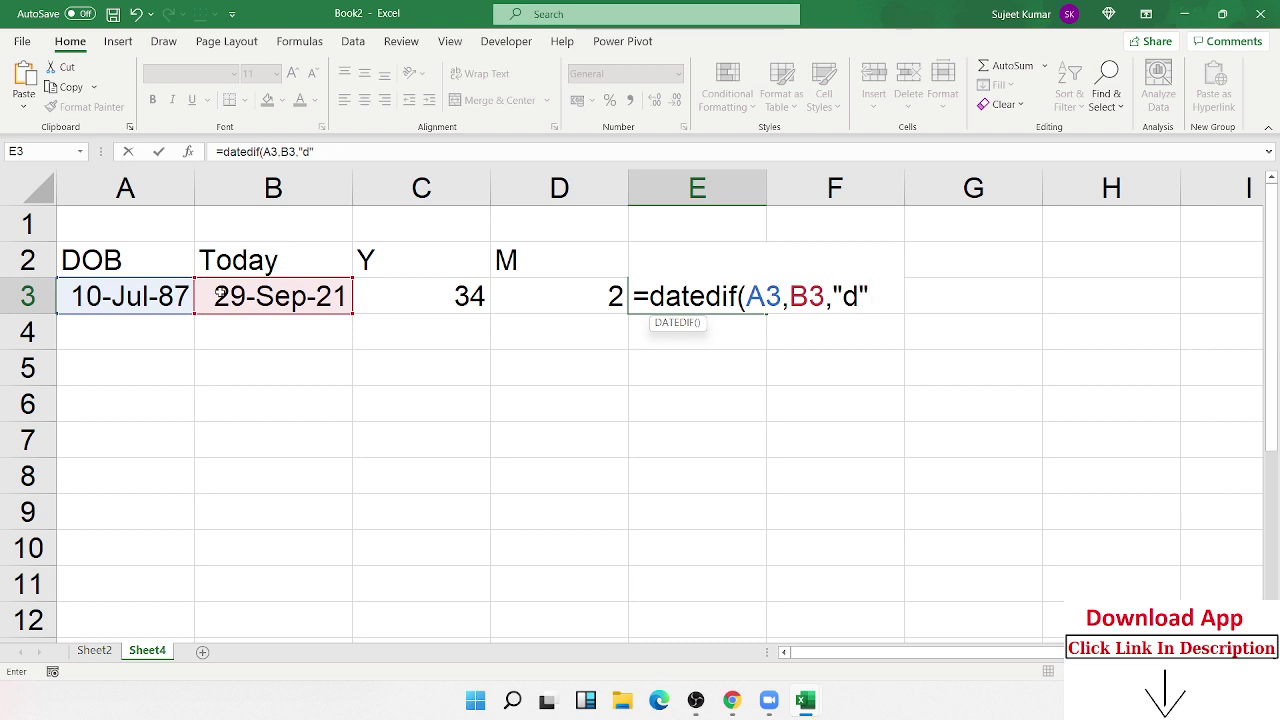
pyautogui.press('Return')
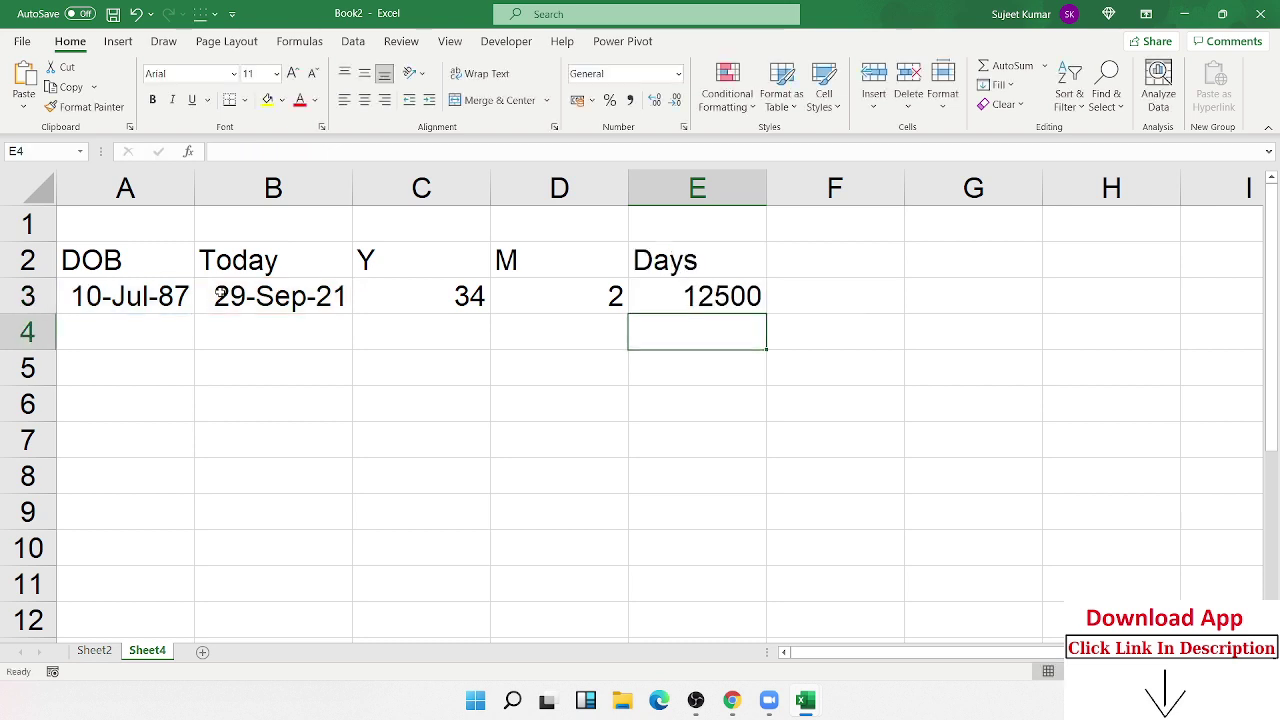
# Step: Change E3's DATEDIF unit from "d" to "md" so it shows 19 leftover days
pyautogui.press('Up')
pyautogui.press('F2')
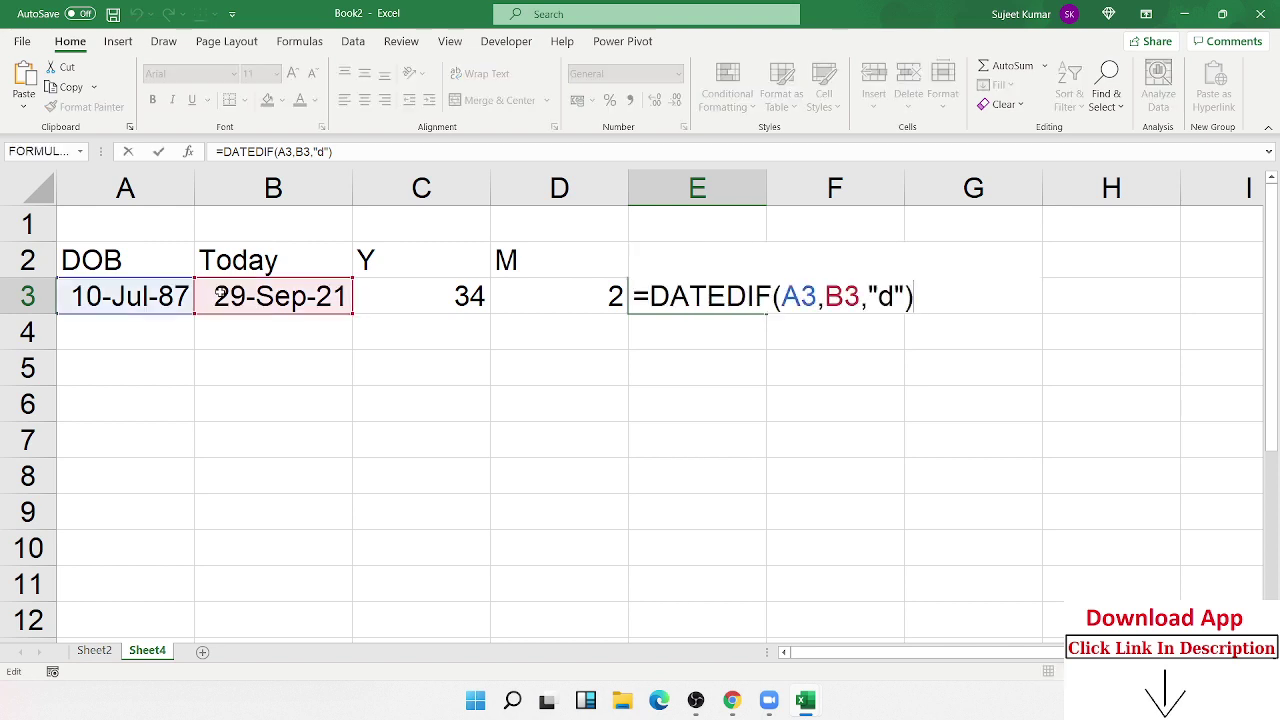
pyautogui.press('Left')
pyautogui.press('Left')
pyautogui.press('Left')
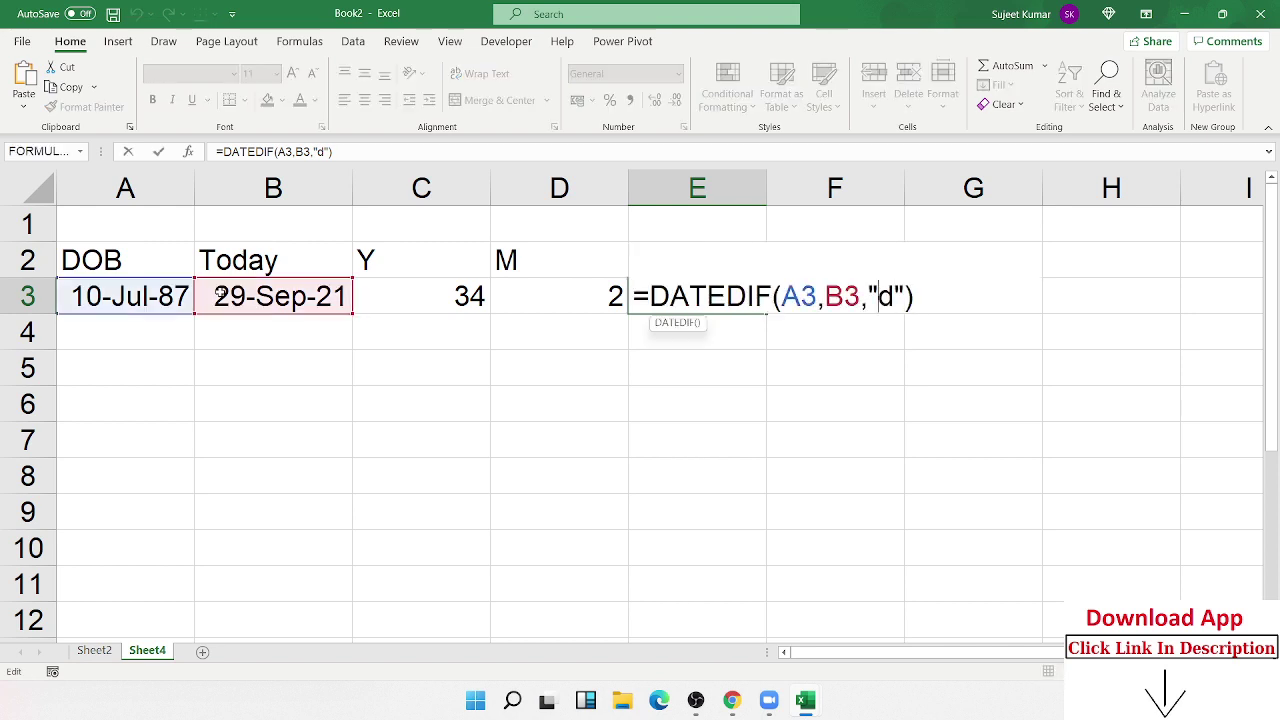
pyautogui.press('Delete')
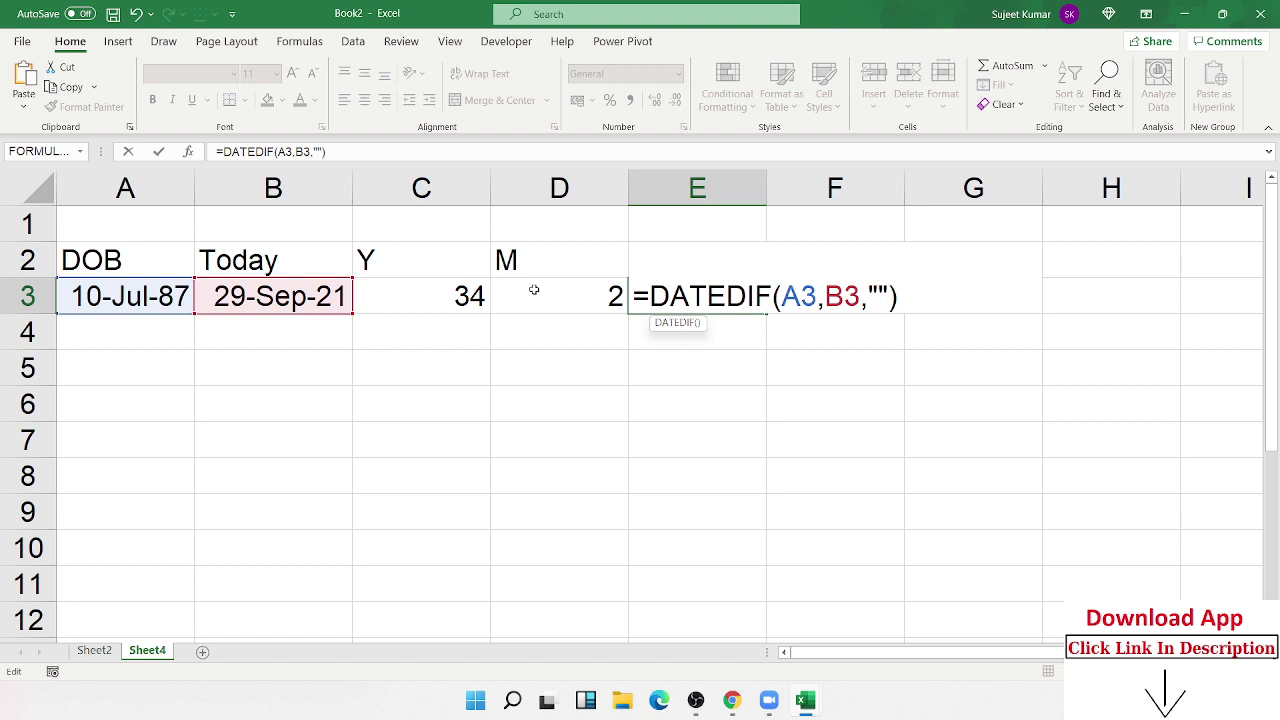
pyautogui.write('ymd')
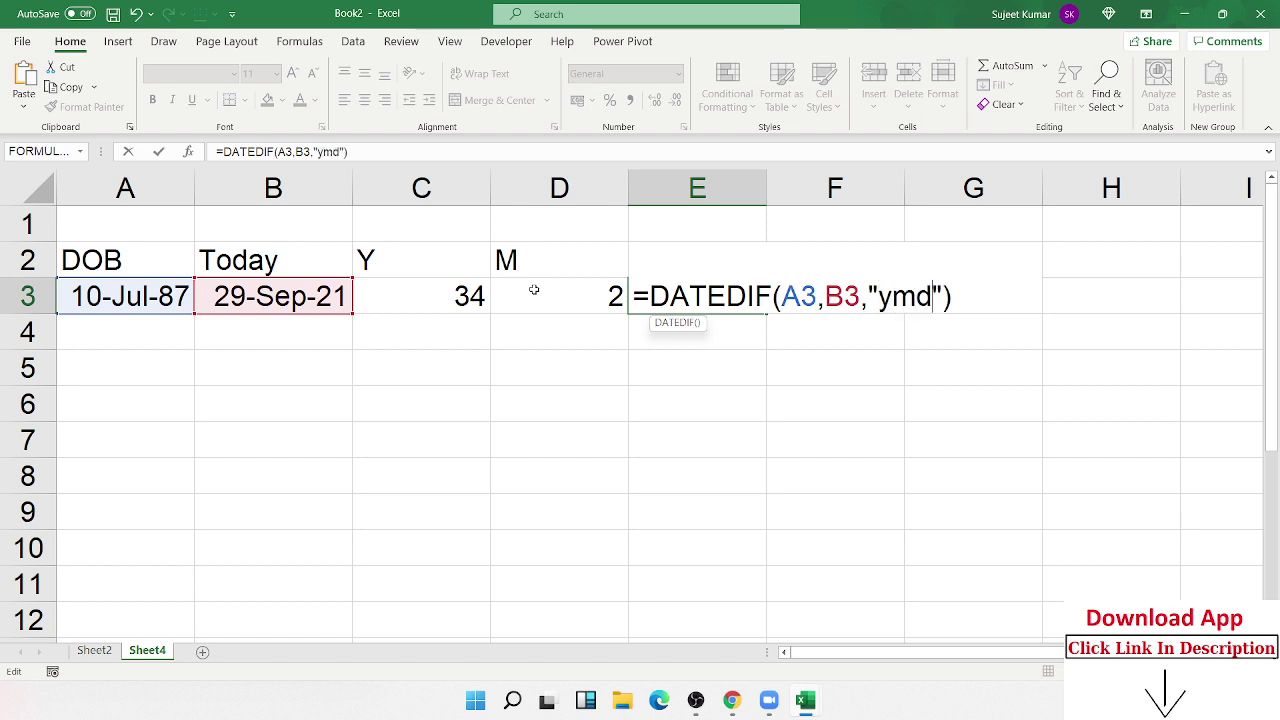
pyautogui.press('Left')
pyautogui.press('Left')
pyautogui.press('Left')
pyautogui.press('Delete')
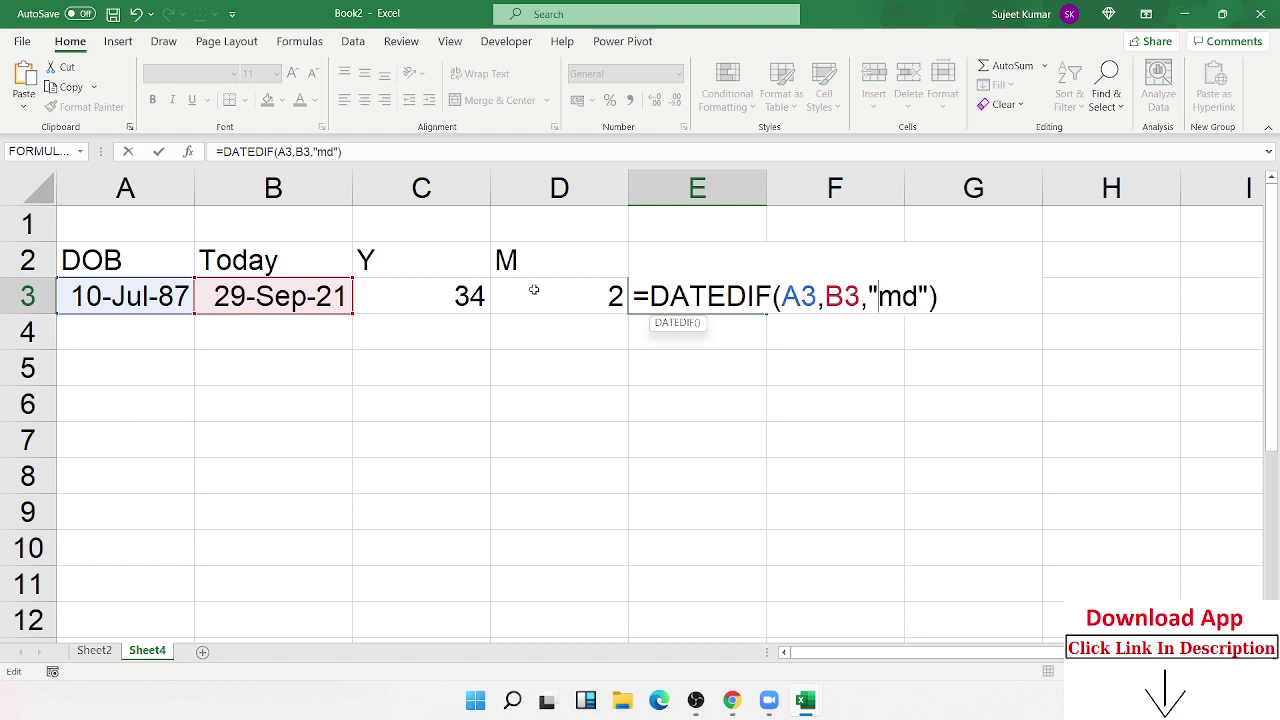
pyautogui.press('Return')
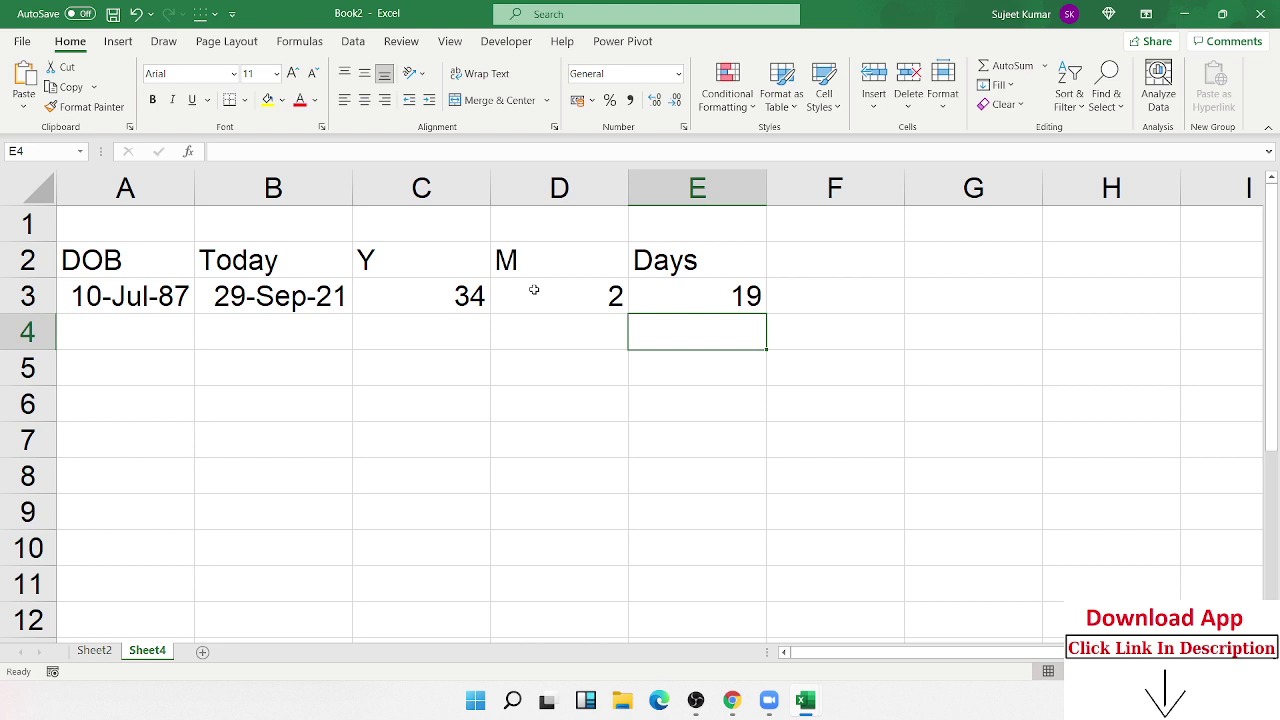
# Step: Review the DATEDIF formulas in C3, D3 and E3 (34, 2, 19) without changing them
pyautogui.press('Left')
pyautogui.press('Left')
pyautogui.press('Left')
pyautogui.press('Left')
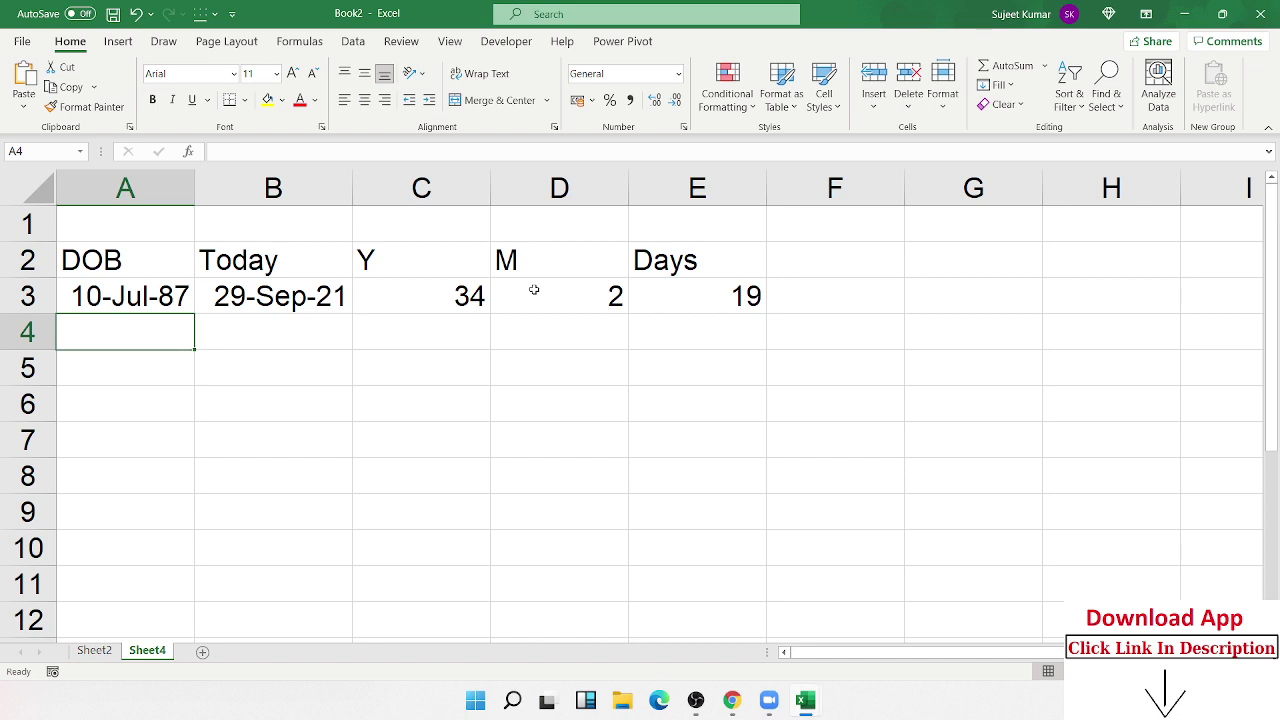
pyautogui.press('Right')
pyautogui.press('Right')
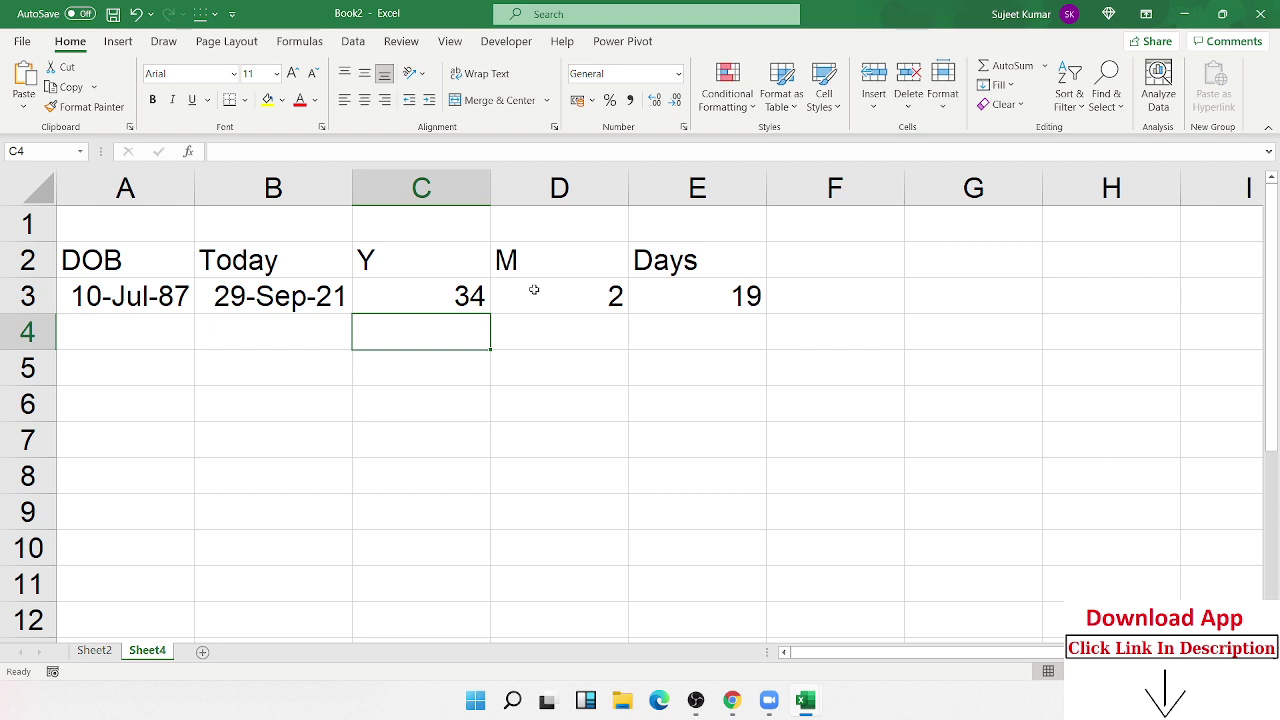
pyautogui.press('Up')
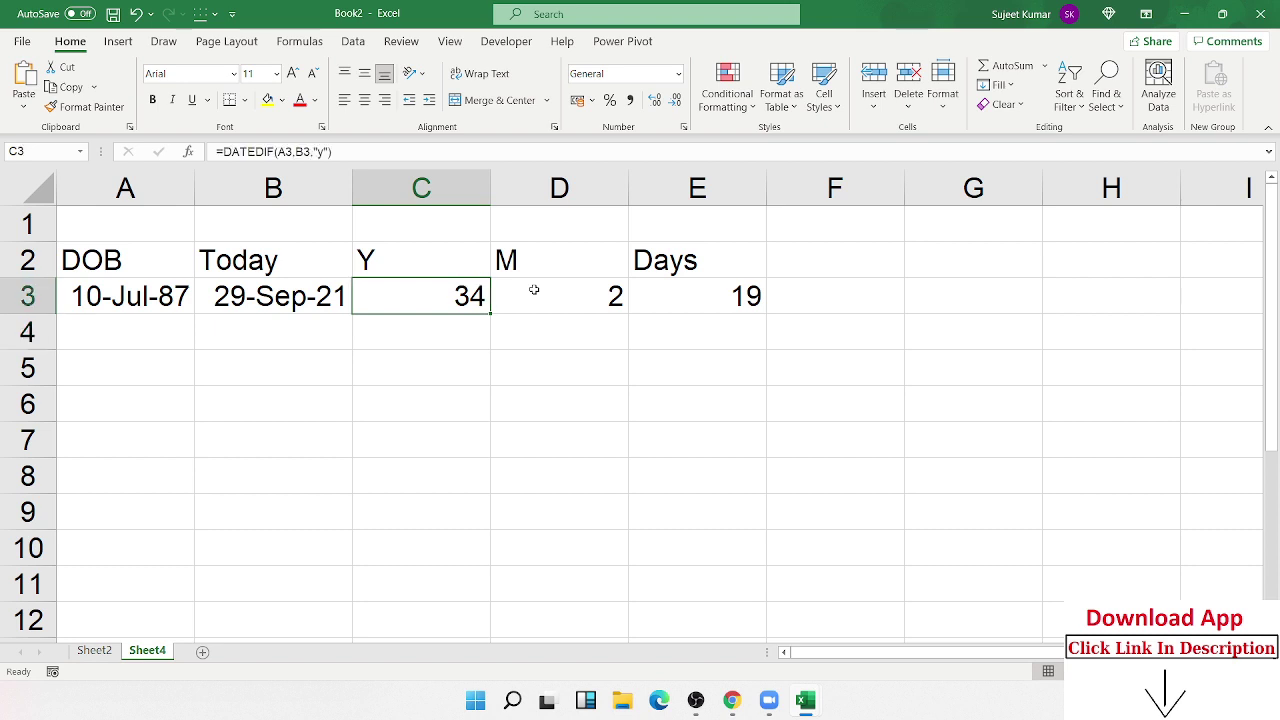
pyautogui.press('Right')
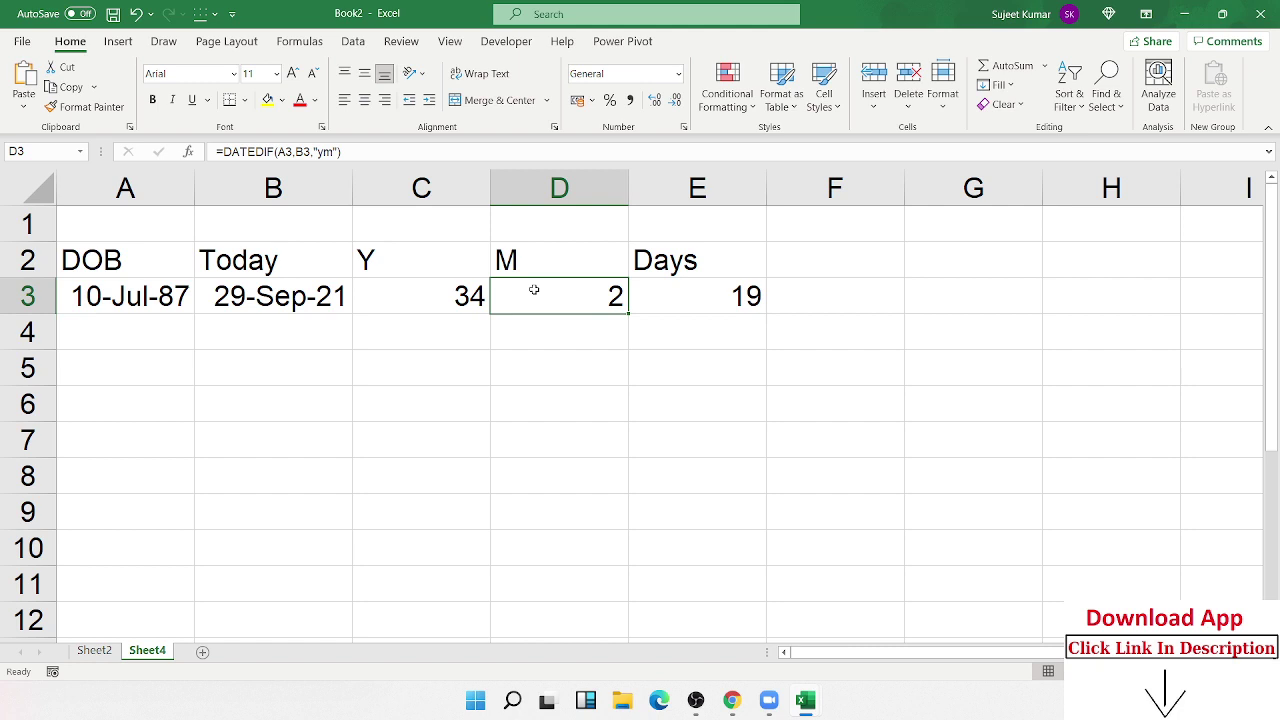
pyautogui.press('Right')
pyautogui.press('F2')
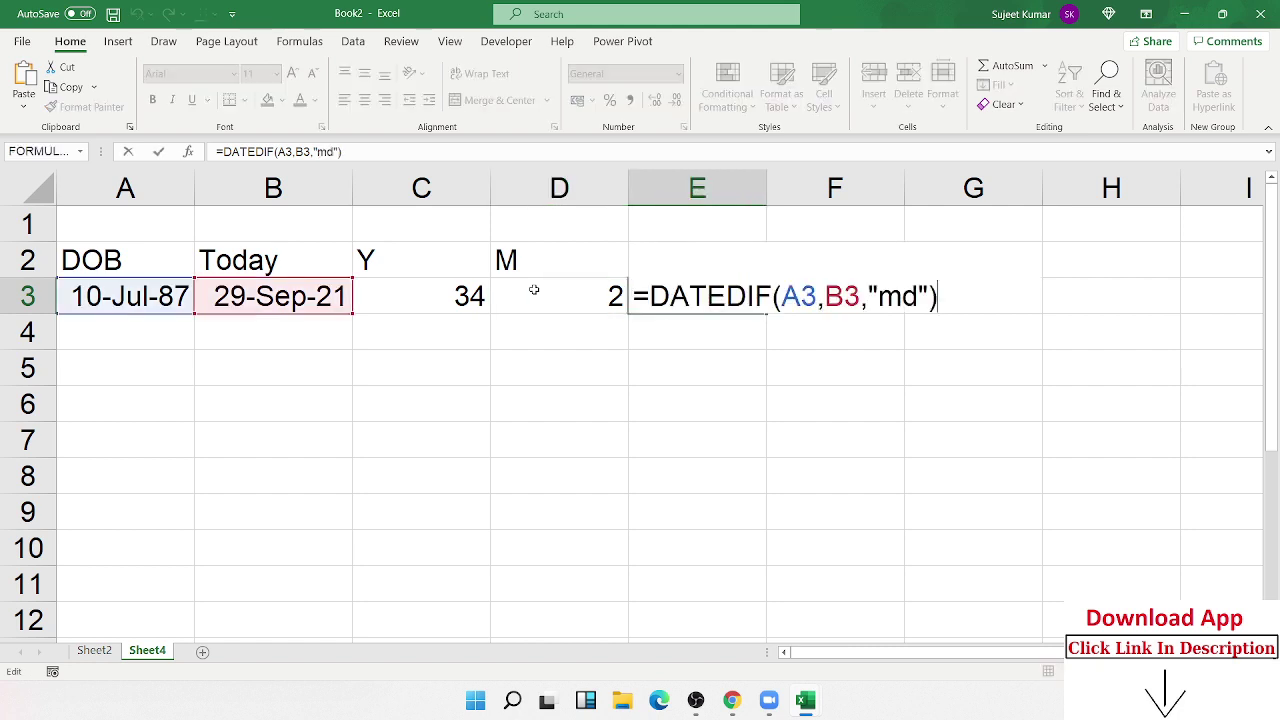
pyautogui.press('Escape')
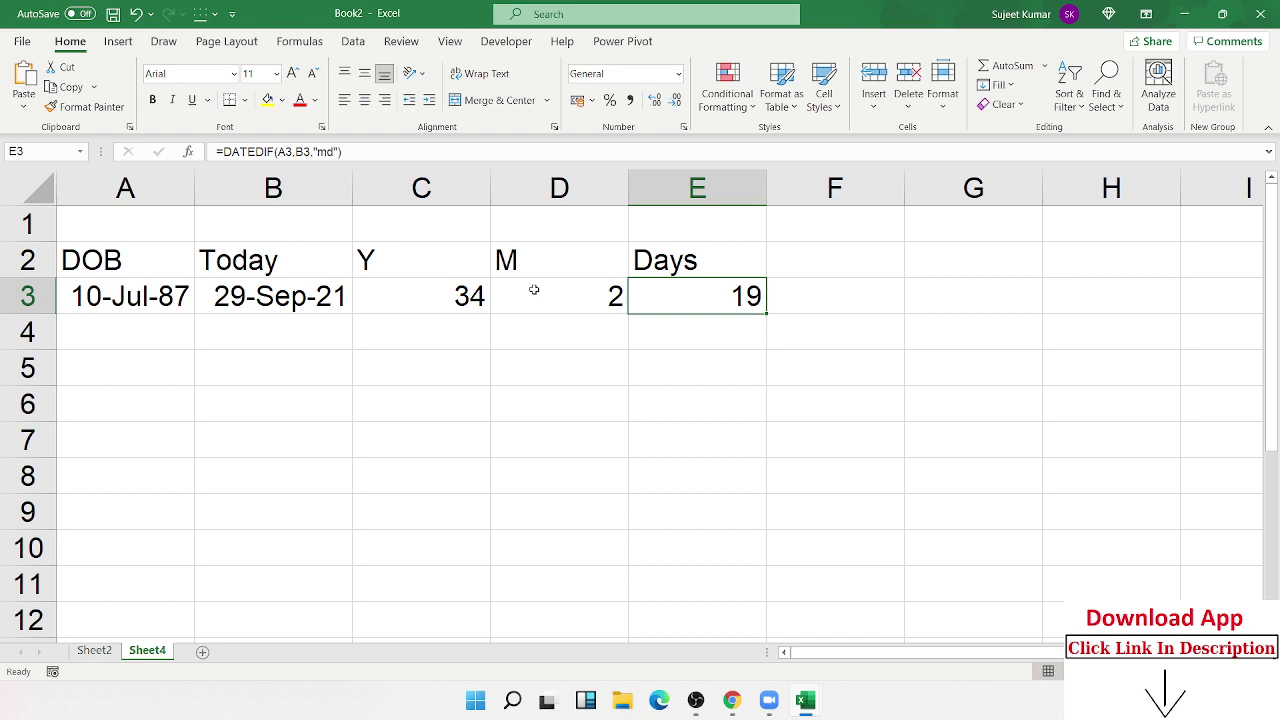
# Step: Close the Zoom meetings window and switch to the Chrome browser
pyautogui.click(770, 703)
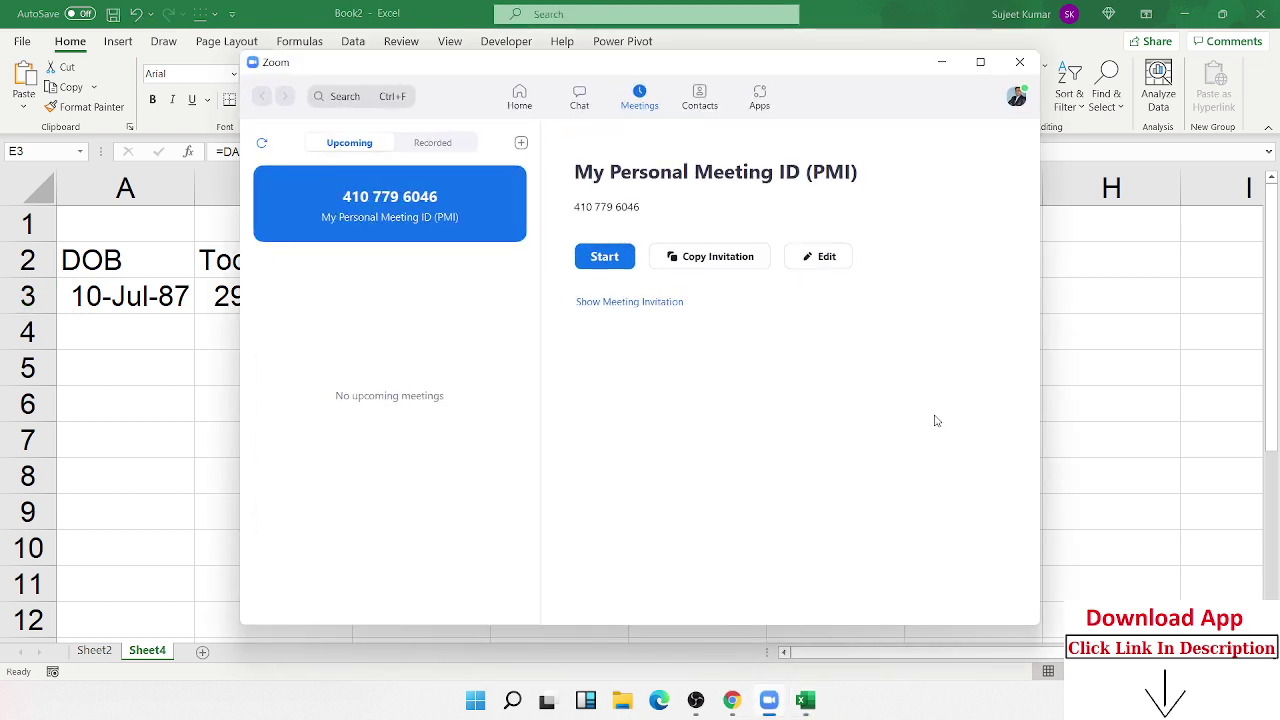
pyautogui.click(1020, 62)
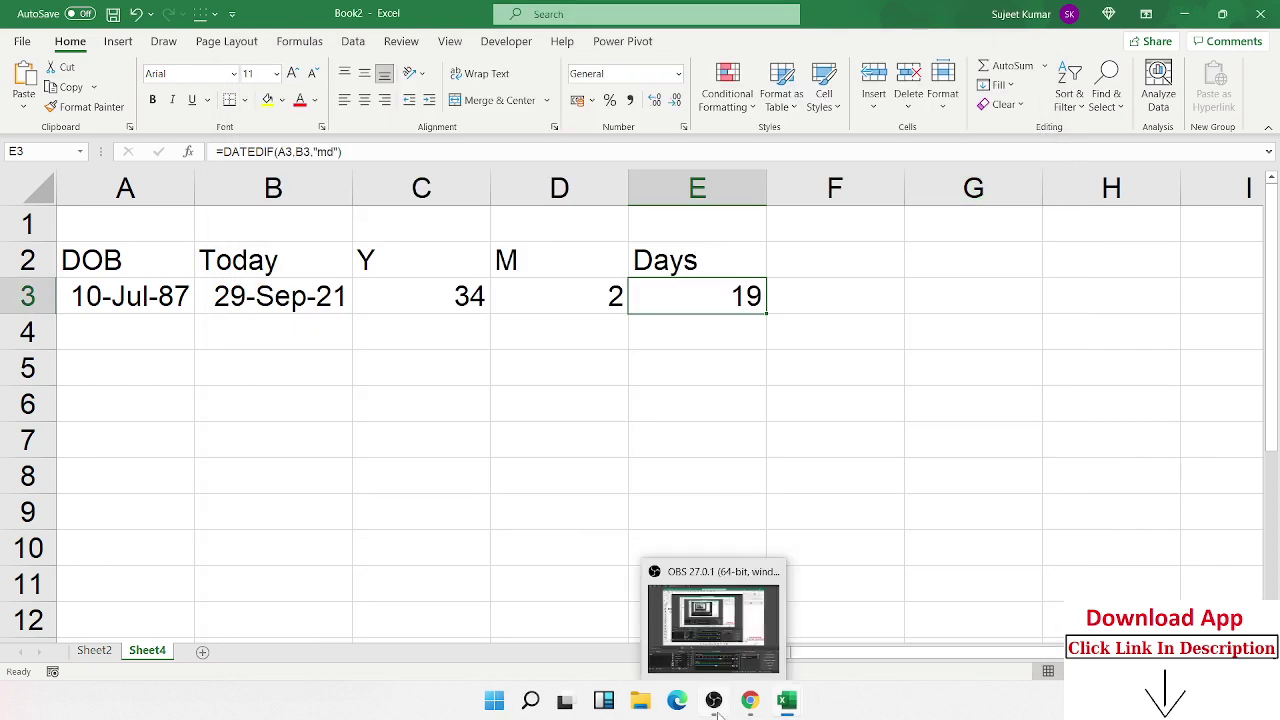
pyautogui.click(749, 702)
# Step: Load the iptindia.com website in a new Chrome tab
pyautogui.click(822, 14)
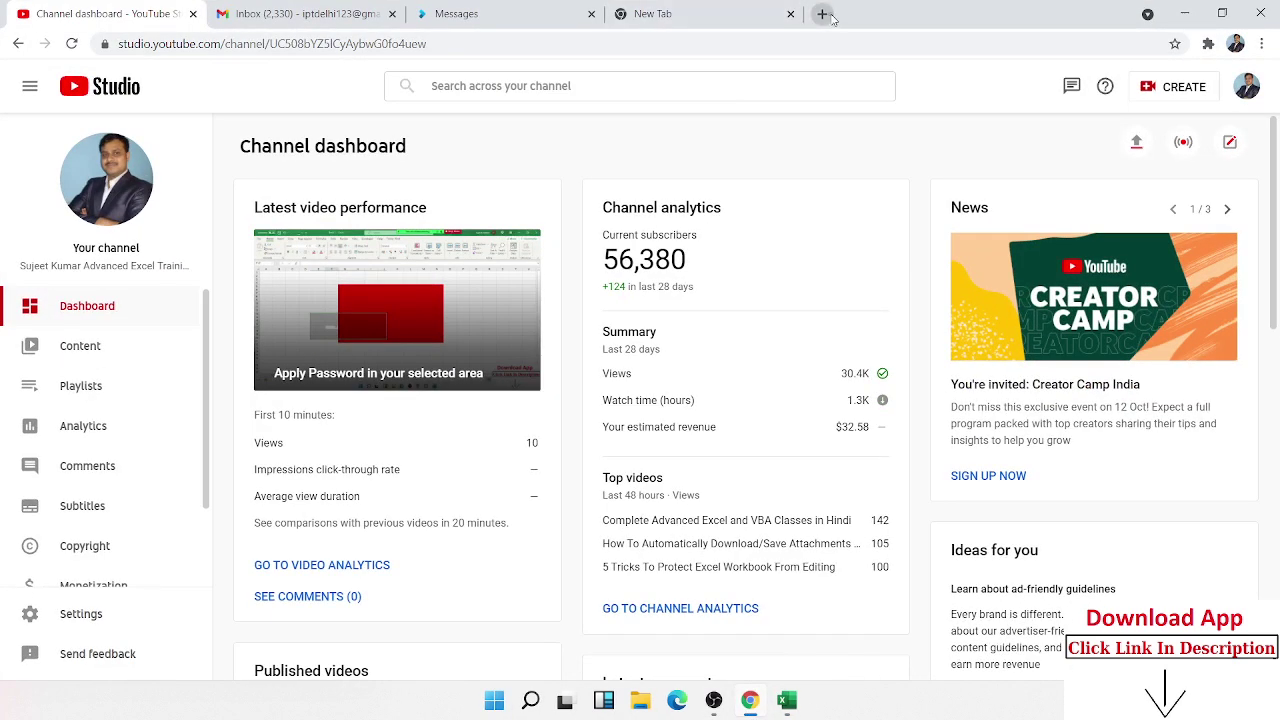
pyautogui.write('iptindia.com')
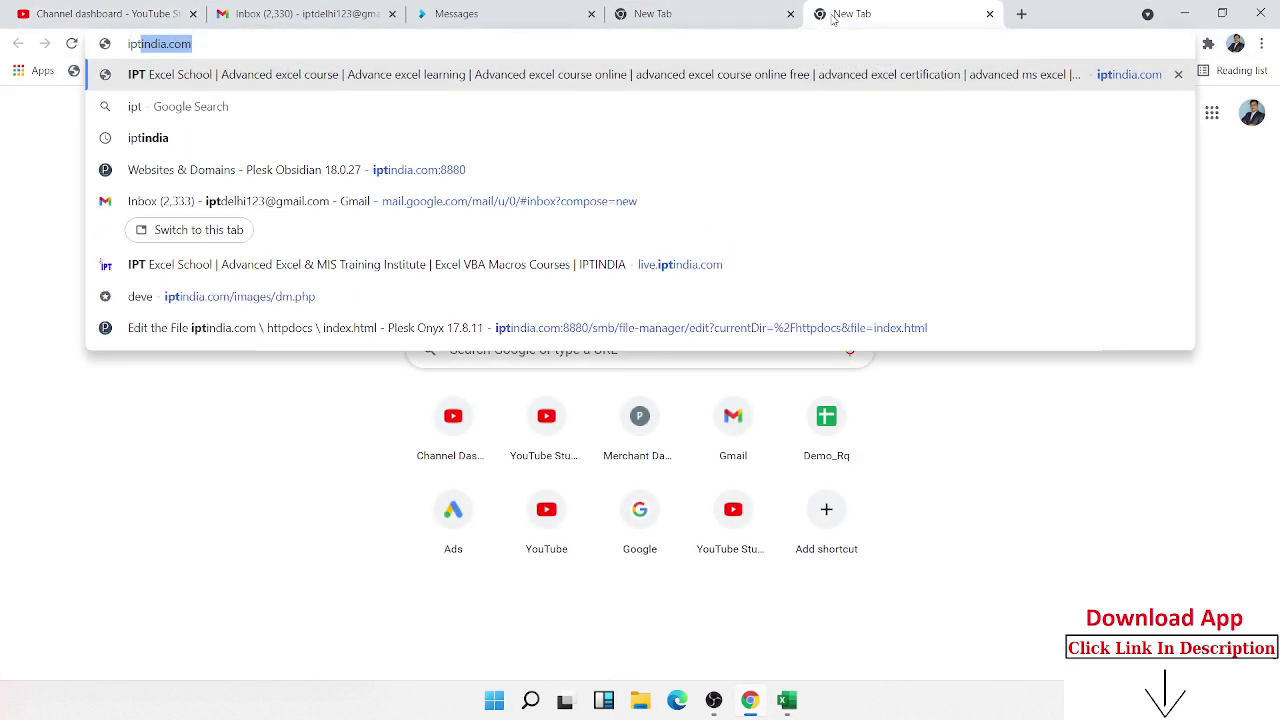
pyautogui.press('Return')
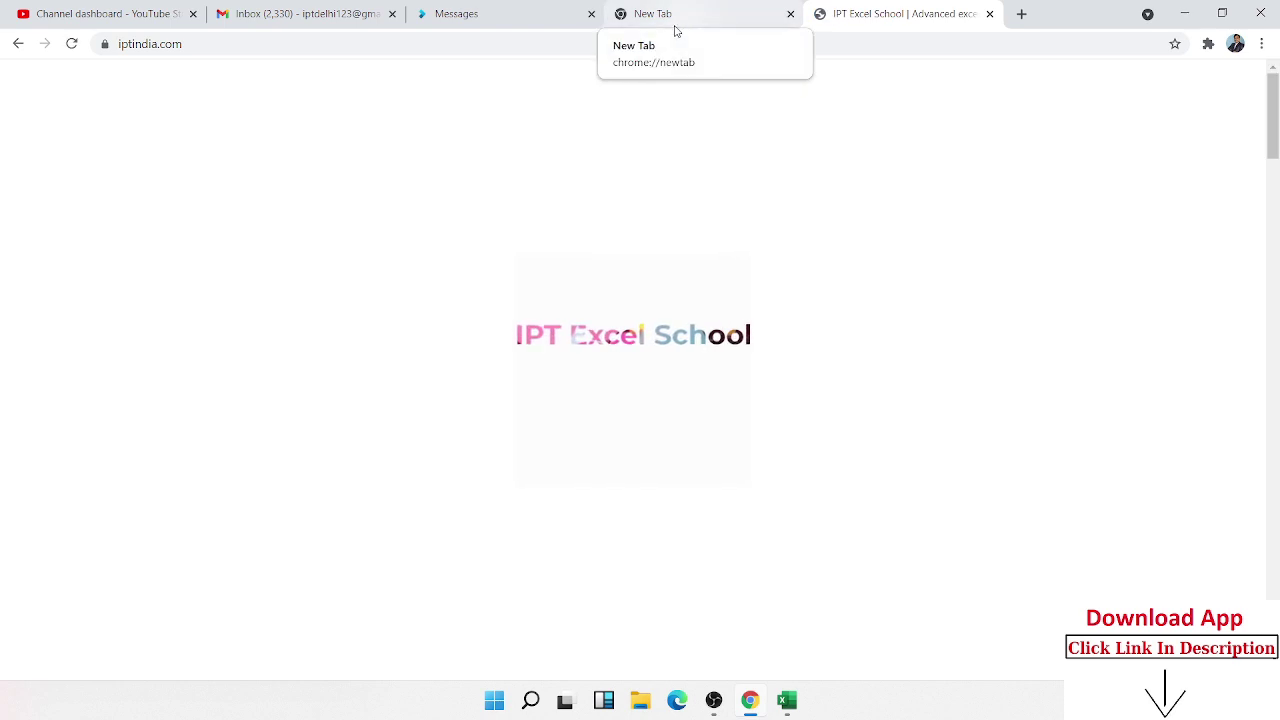
# Step: Open the Join Demo Class Now request page, then minimize Chrome back to Excel
pyautogui.scroll(-5, 351, 160)
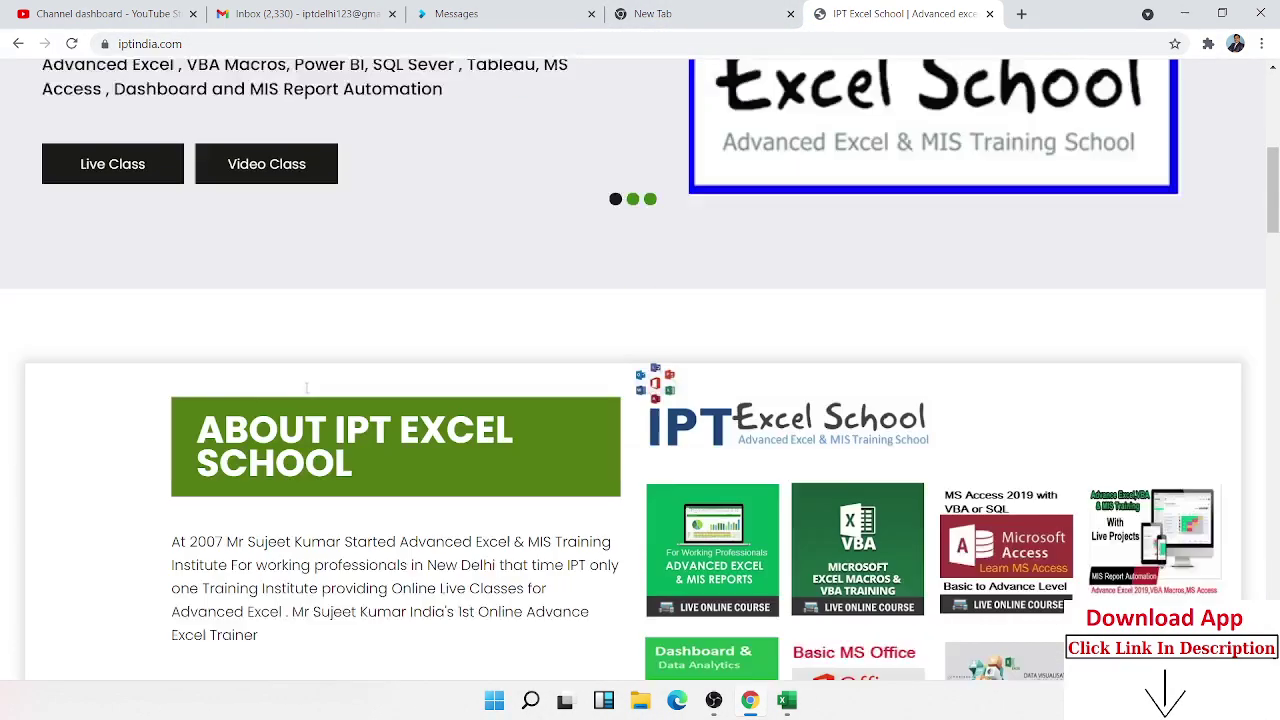
pyautogui.scroll(-5, 306, 388)
pyautogui.click(255, 331)
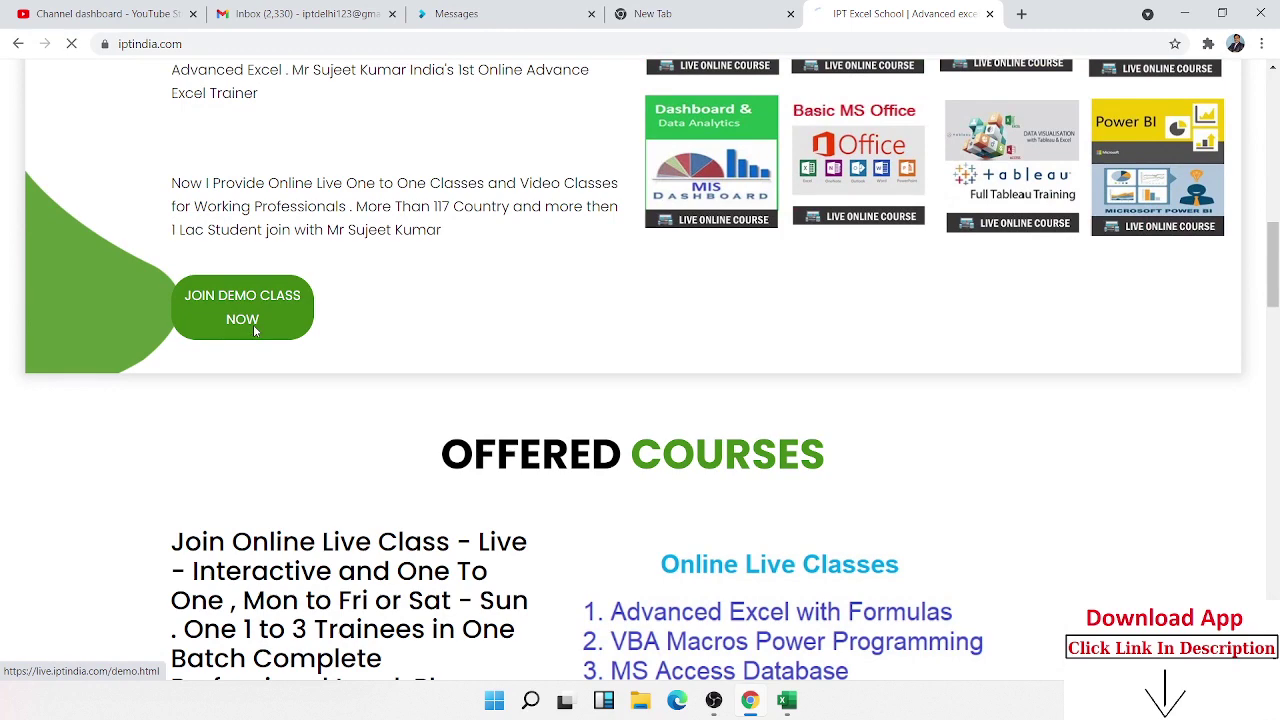
pyautogui.scroll(-4, 504, 348)
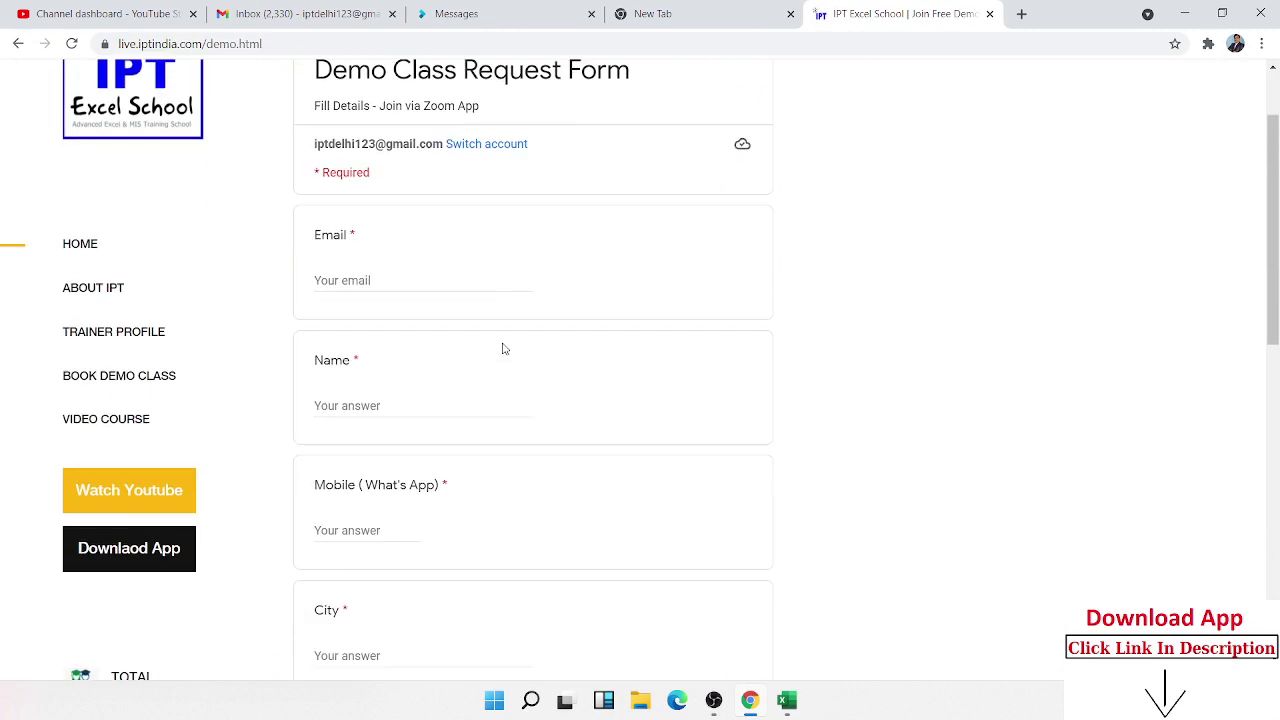
pyautogui.scroll(4, 504, 348)
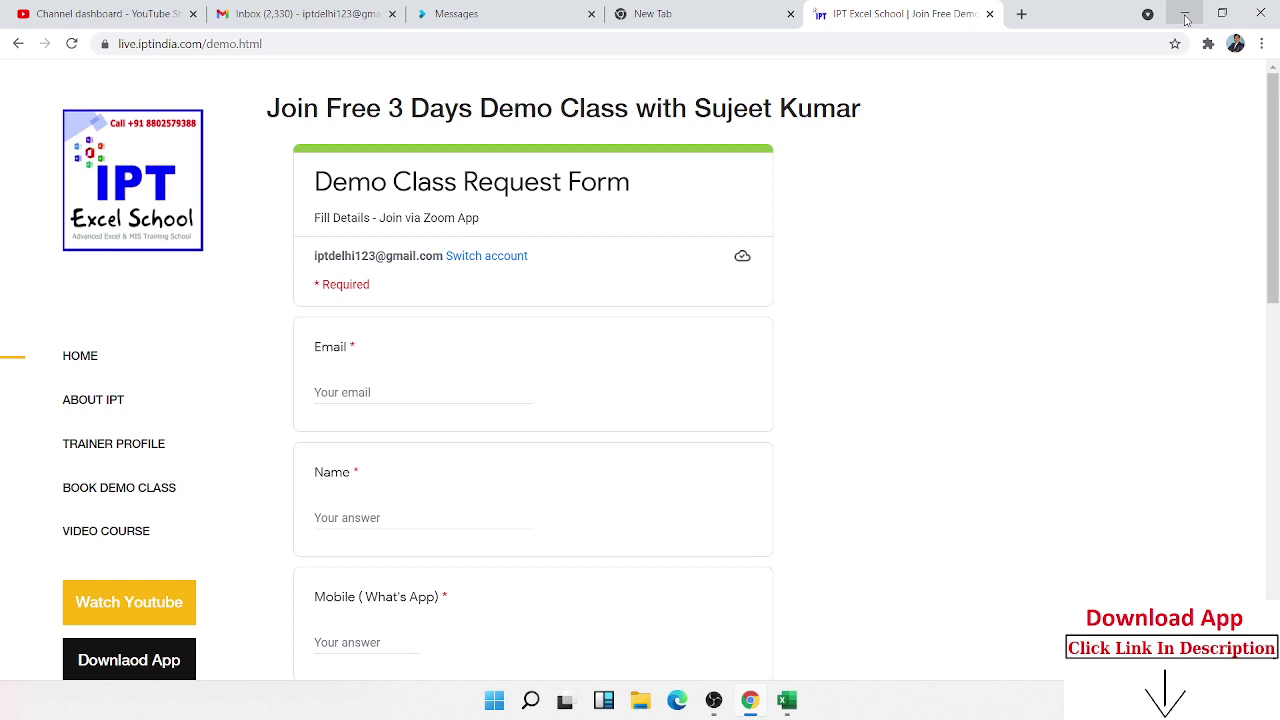
pyautogui.click(1185, 14)
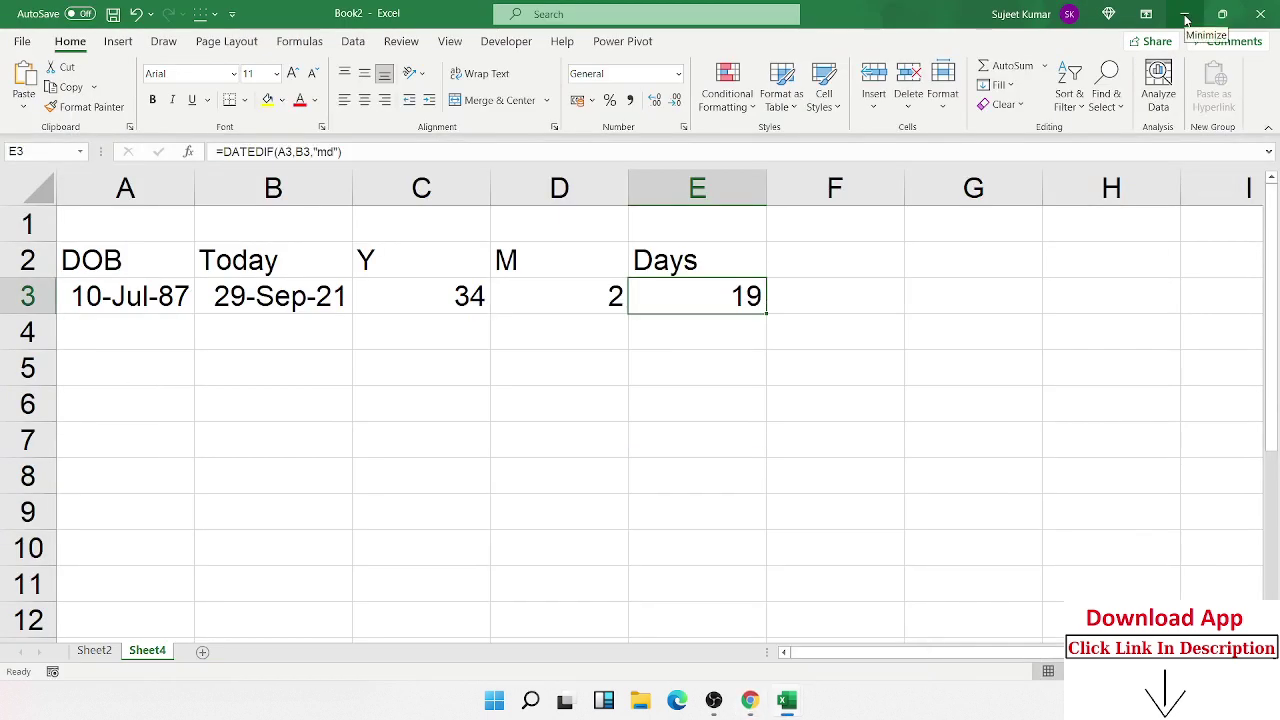